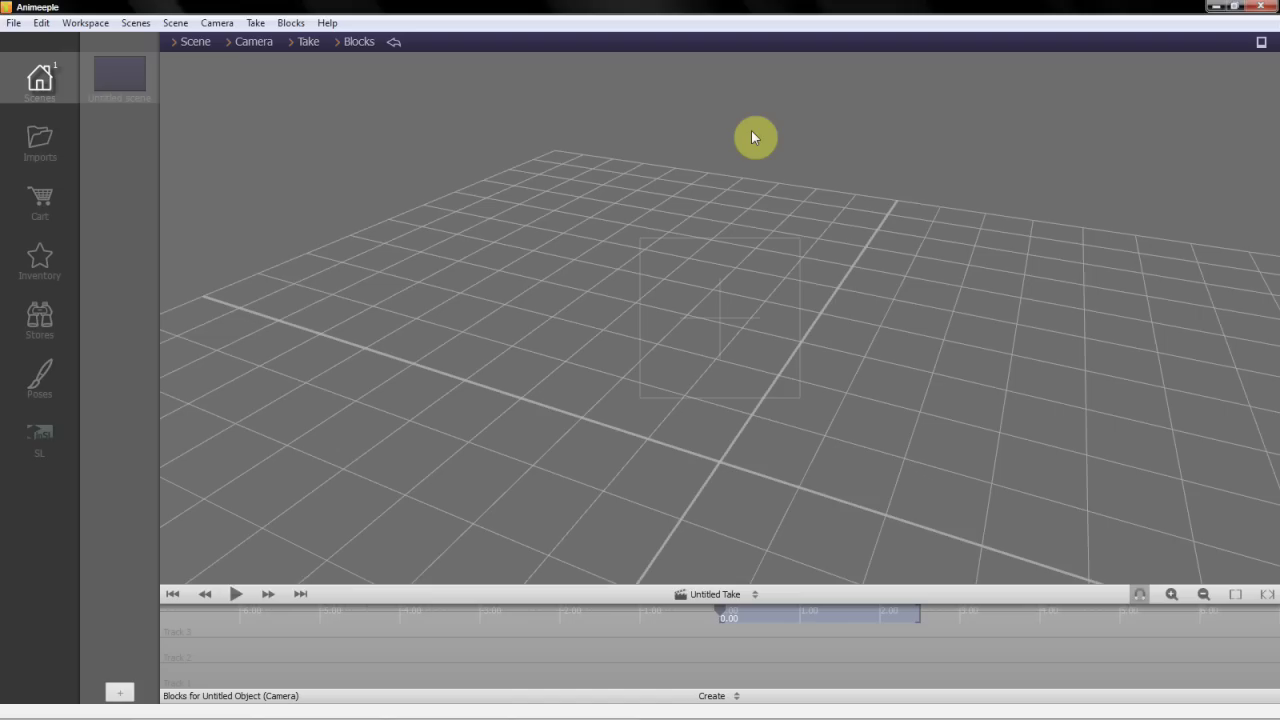
Step: Open the lw10fbx file for import and show the character's bone assignments
{"action": "left_click", "coordinate": [14, 22]}
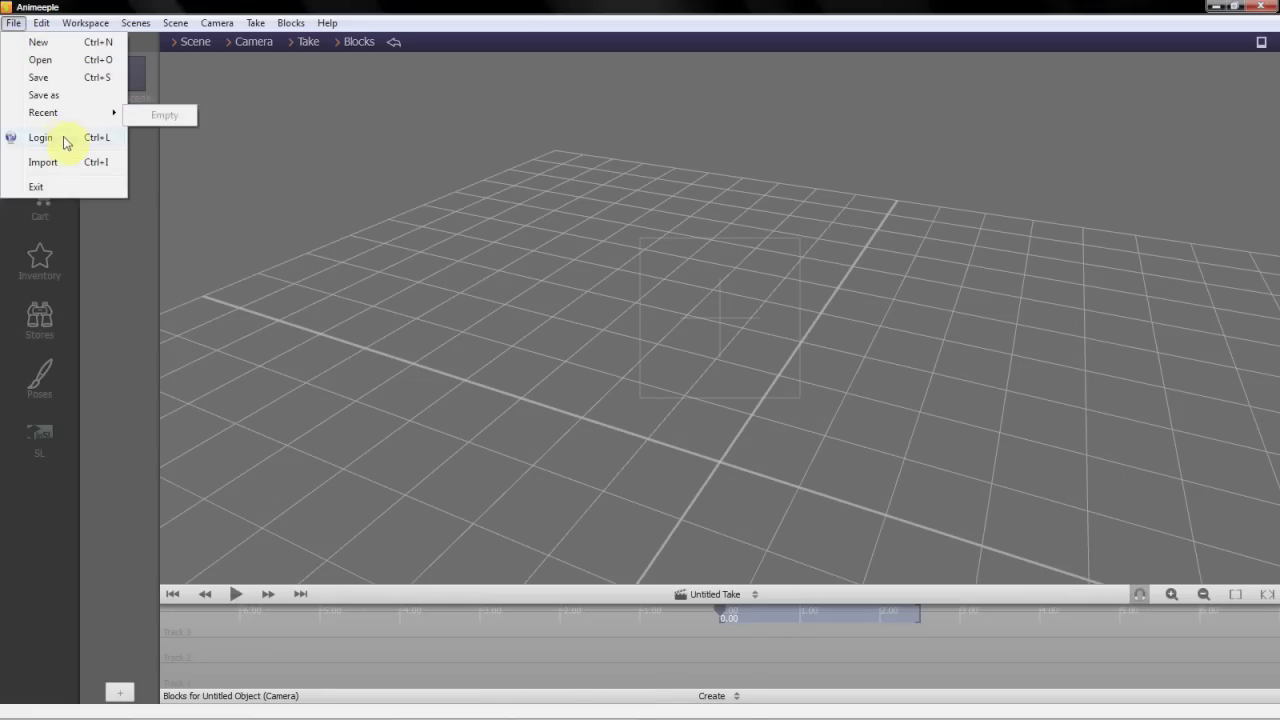
{"action": "left_click", "coordinate": [60, 162]}
{"action": "left_click", "coordinate": [168, 146]}
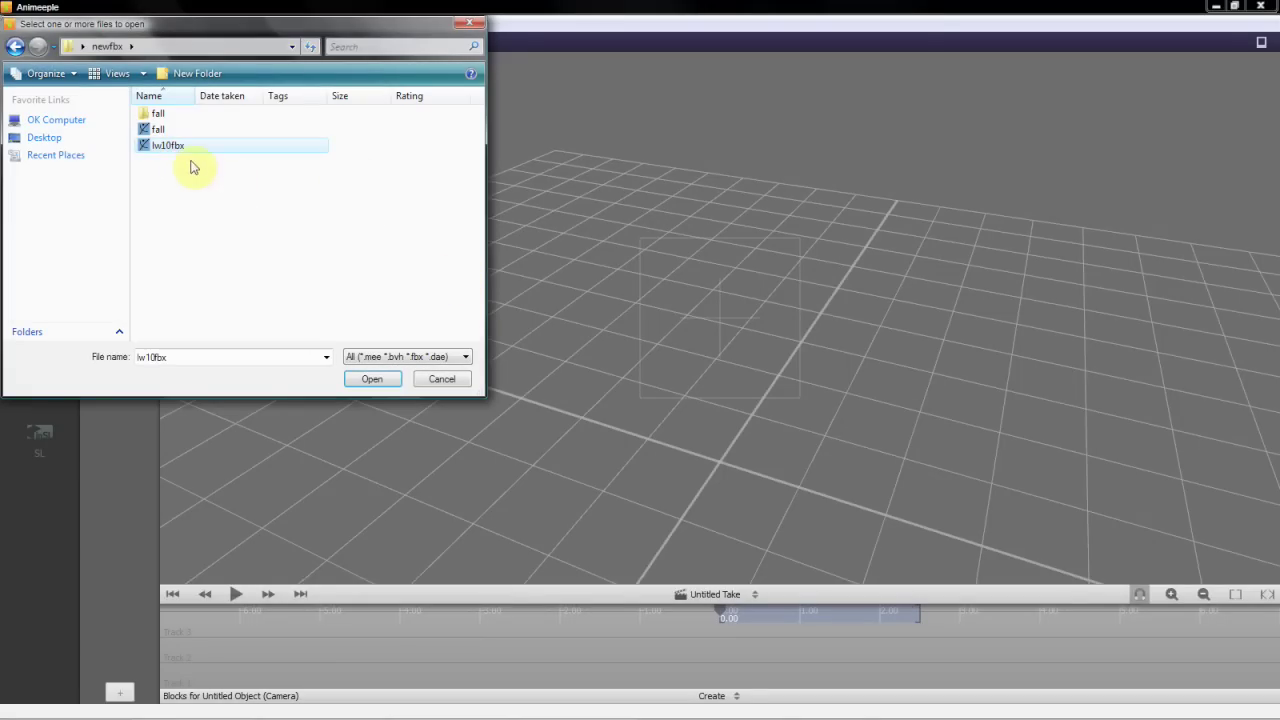
{"action": "left_click", "coordinate": [371, 378]}
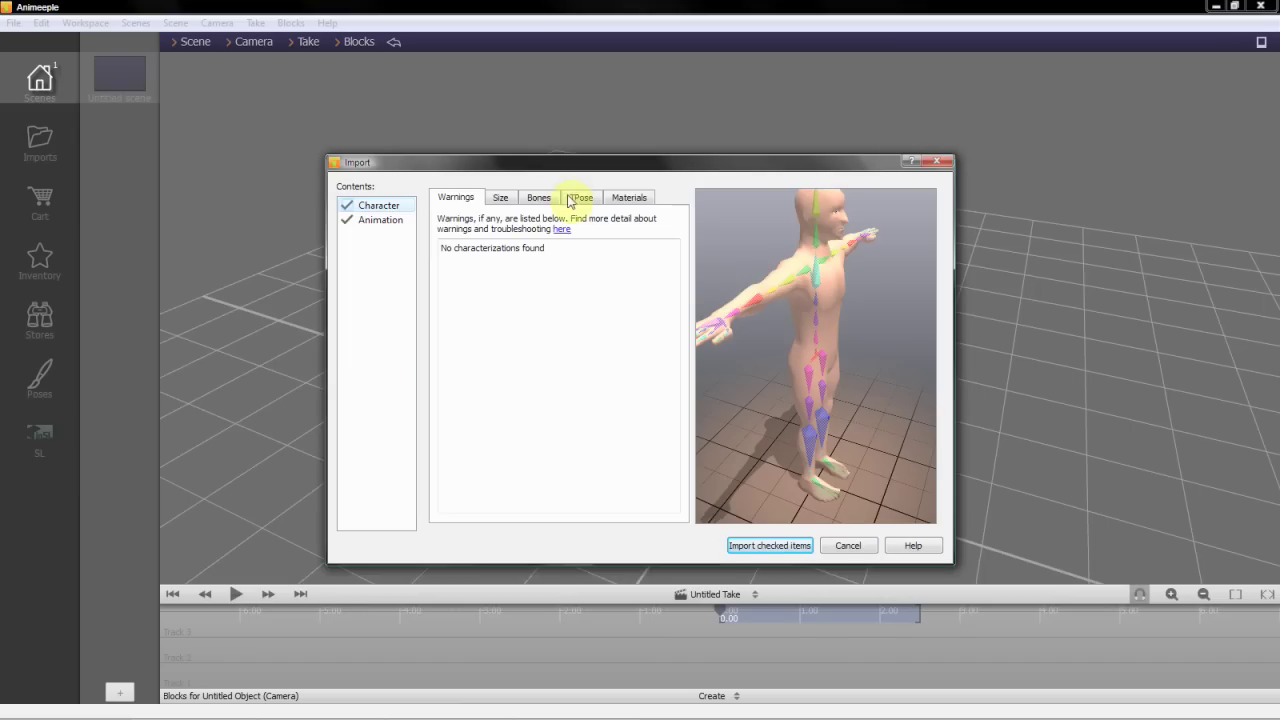
{"action": "left_click", "coordinate": [538, 198]}
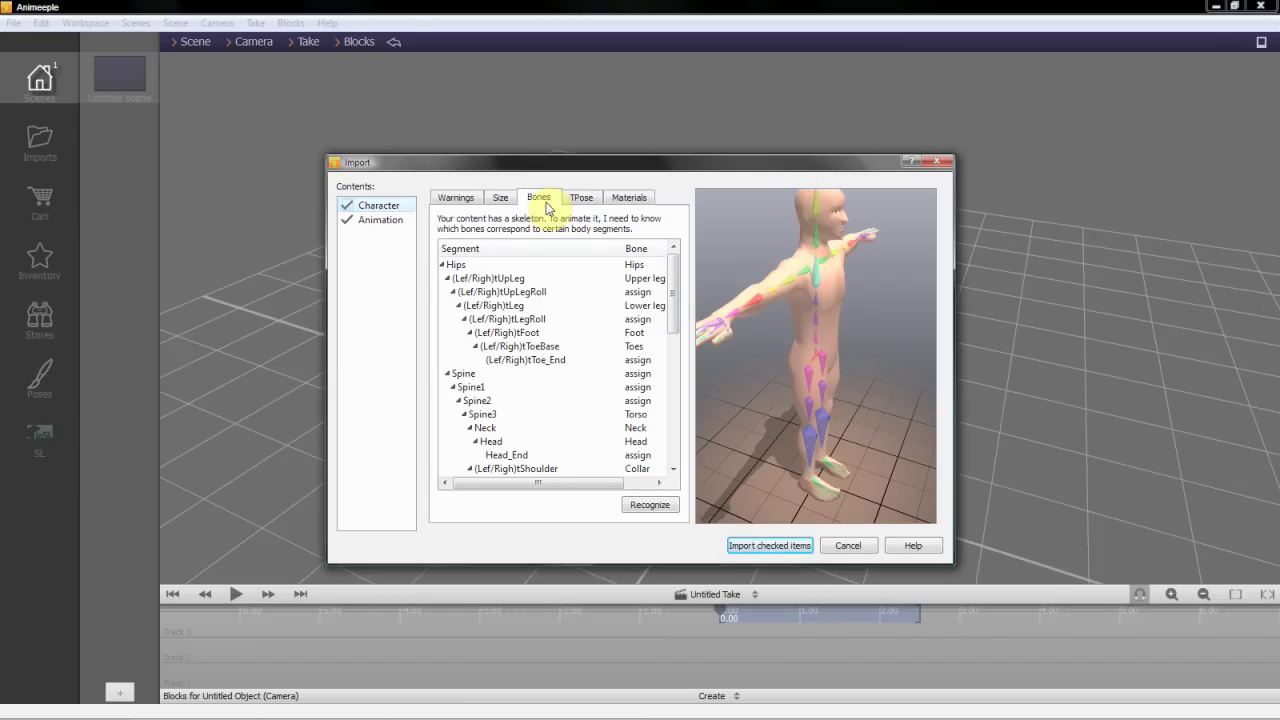
Step: Assign the leg segments: UpLeg as Upper leg, Leg as Lower leg, Foot as Foot and ToeBase as Toes
{"action": "left_click", "coordinate": [645, 285]}
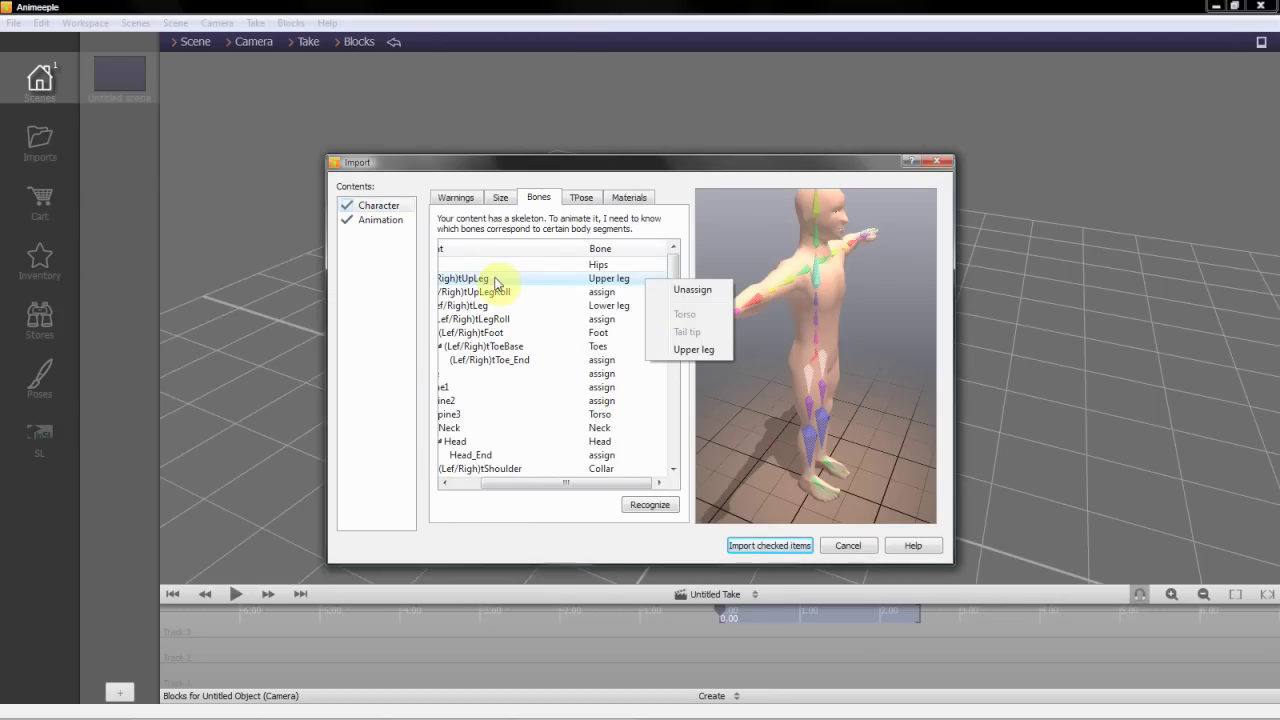
{"action": "left_click", "coordinate": [689, 348]}
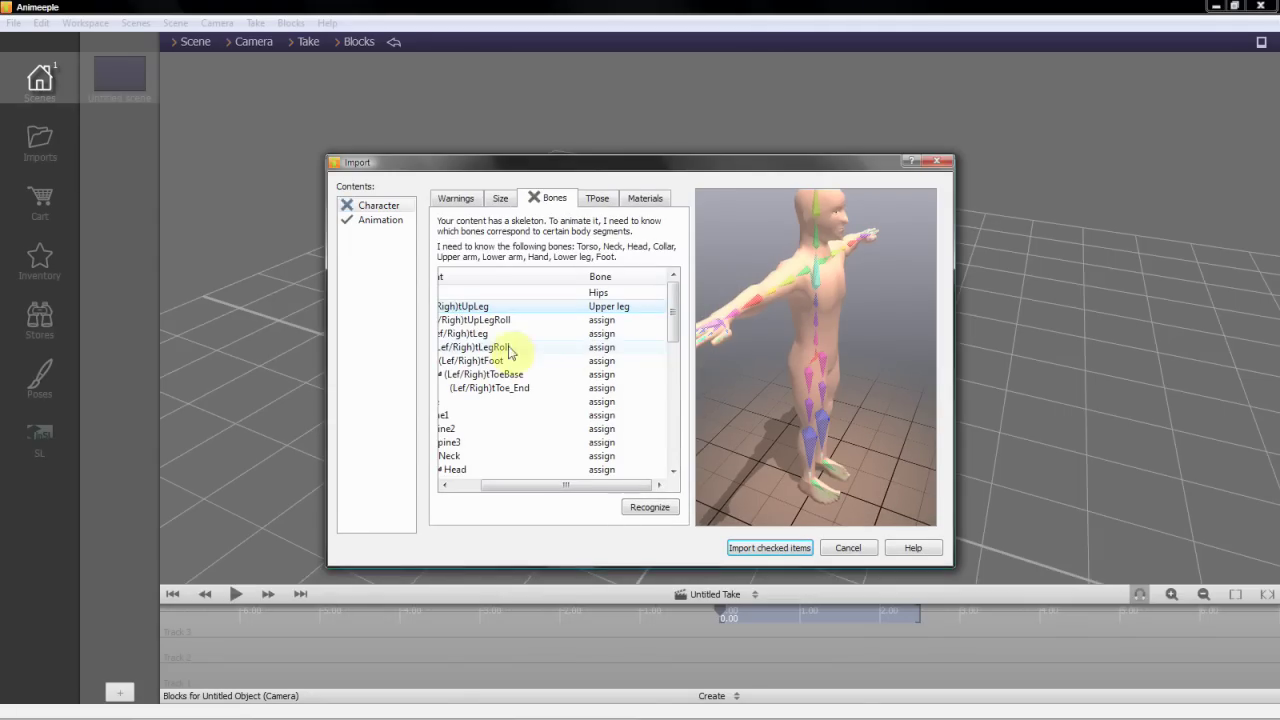
{"action": "left_click", "coordinate": [600, 338]}
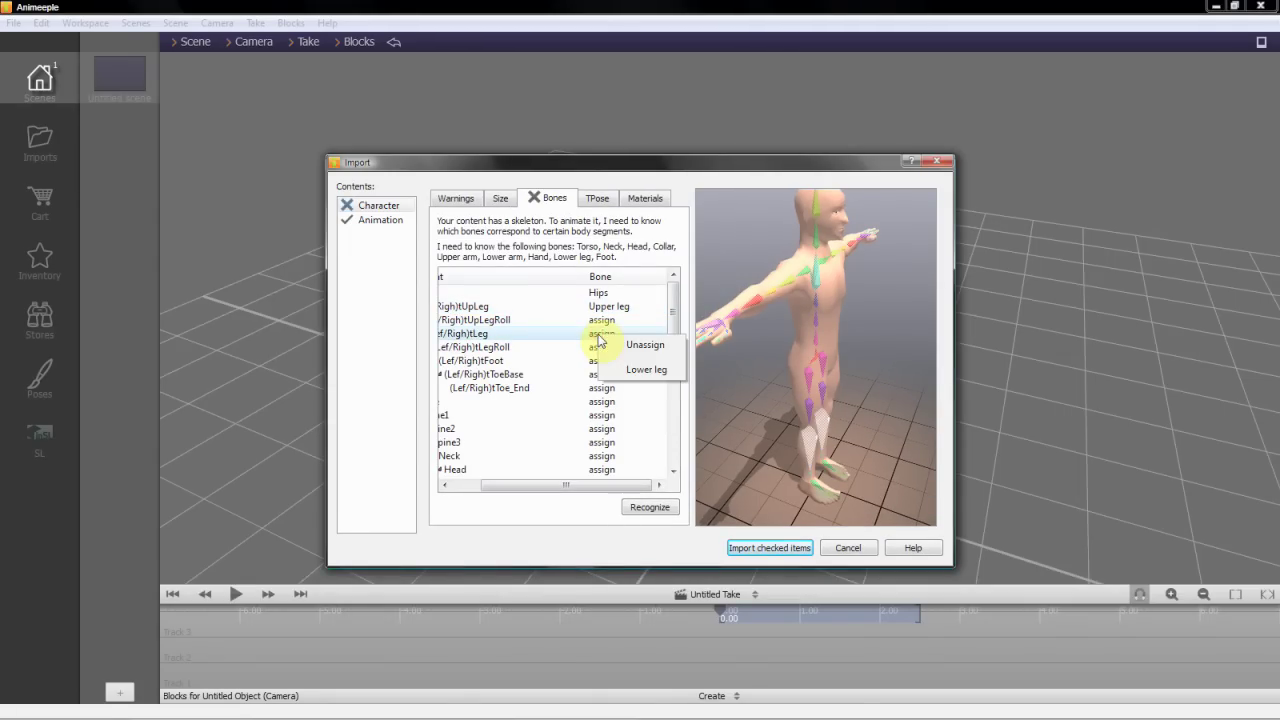
{"action": "left_click", "coordinate": [645, 369]}
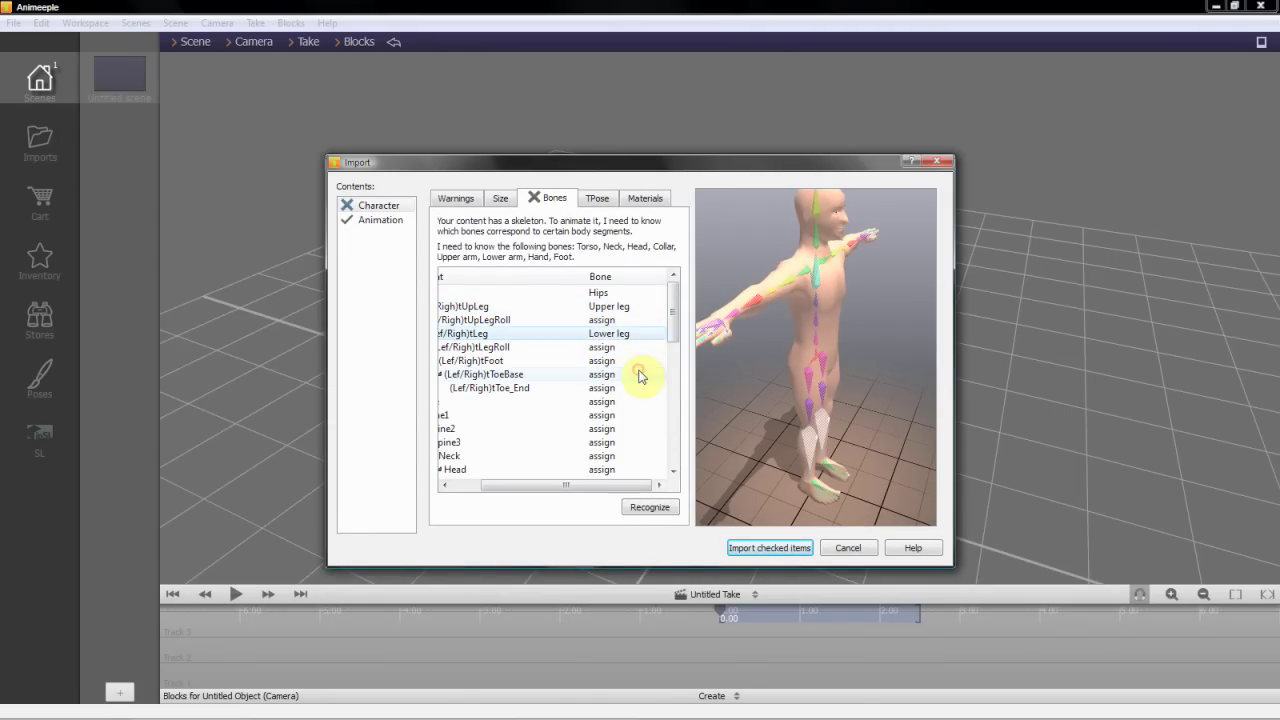
{"action": "left_click", "coordinate": [600, 362]}
{"action": "left_click", "coordinate": [625, 400]}
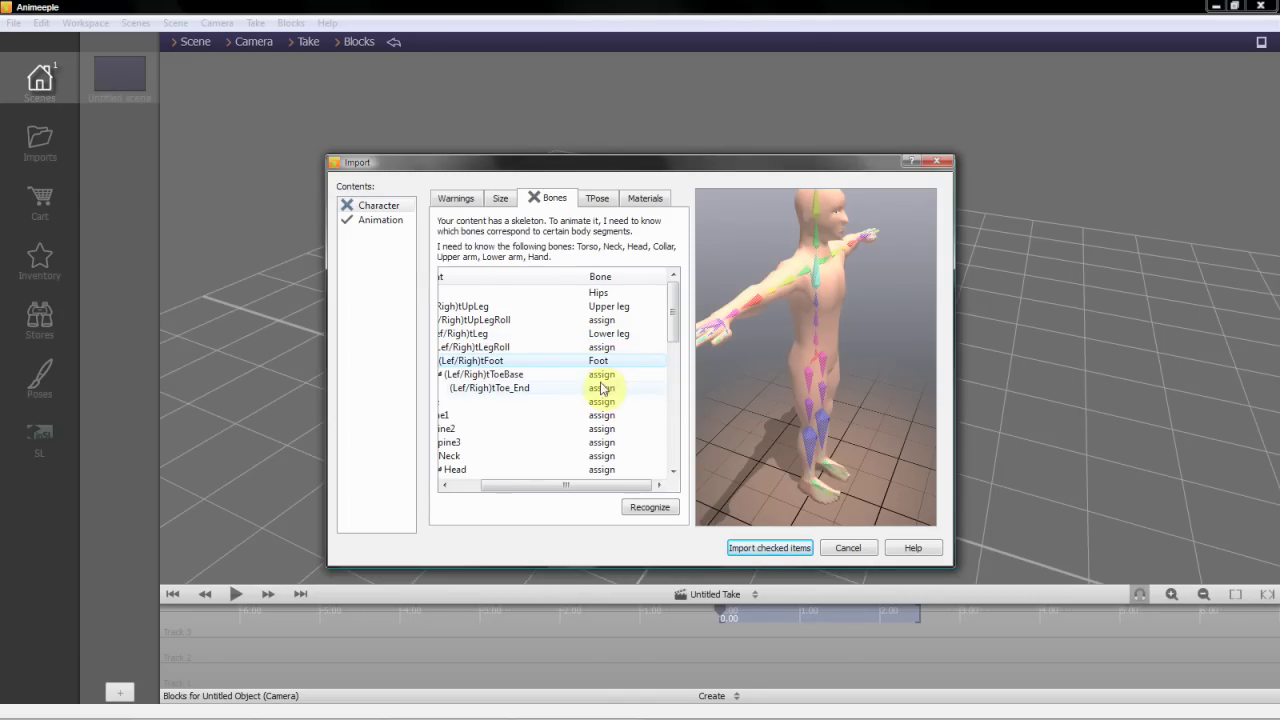
{"action": "left_click", "coordinate": [601, 375]}
{"action": "left_click", "coordinate": [650, 415]}
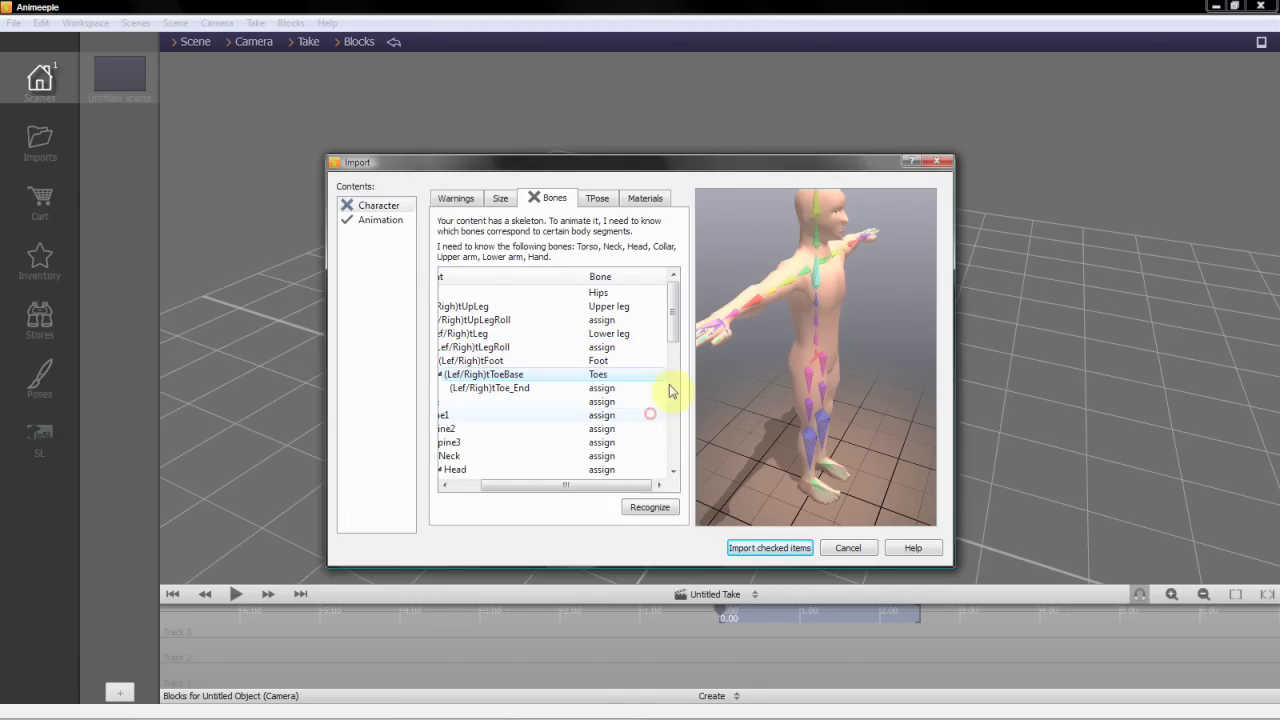
Step: Assign Spine3 as Torso and match the neck, head, collar, arm and hand segments to their corresponding bones
{"action": "mouse_move", "coordinate": [677, 323]}
{"action": "left_mouse_down"}
{"action": "mouse_move", "coordinate": [676, 365]}
{"action": "mouse_move", "coordinate": [674, 314]}
{"action": "mouse_move", "coordinate": [674, 328]}
{"action": "left_mouse_up"}
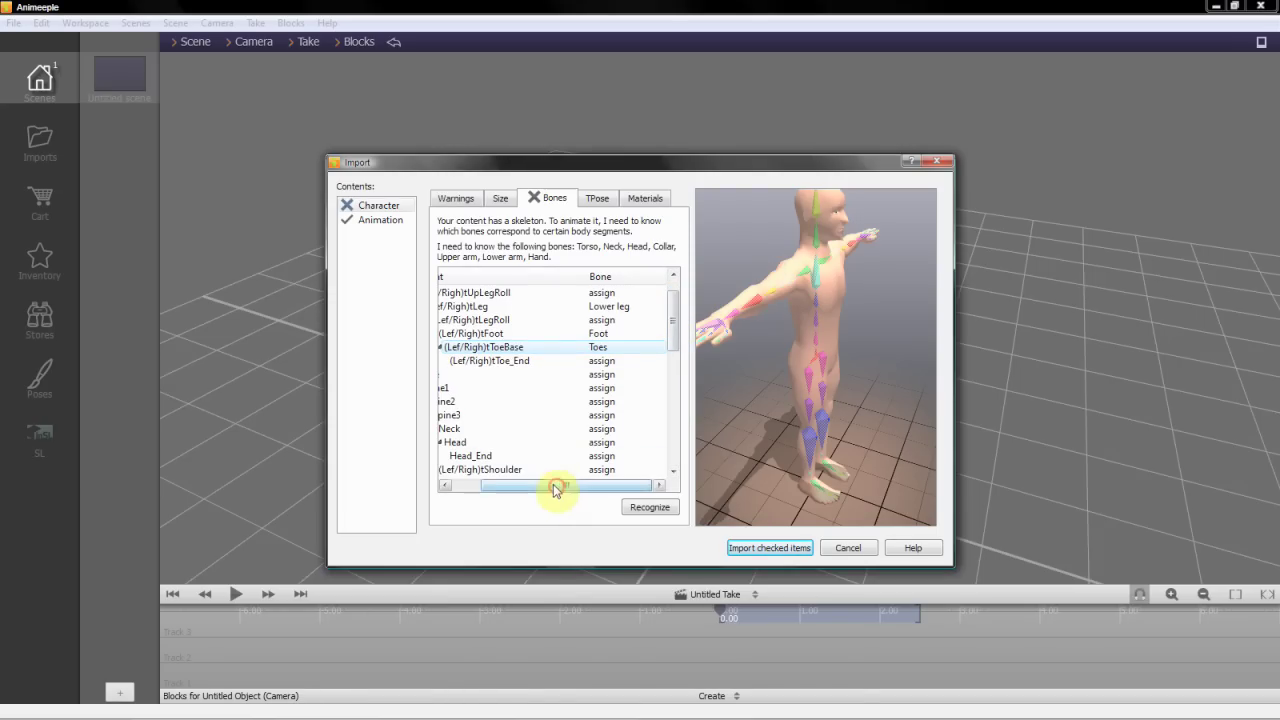
{"action": "left_click_drag", "start_coordinate": [551, 486], "coordinate": [534, 489]}
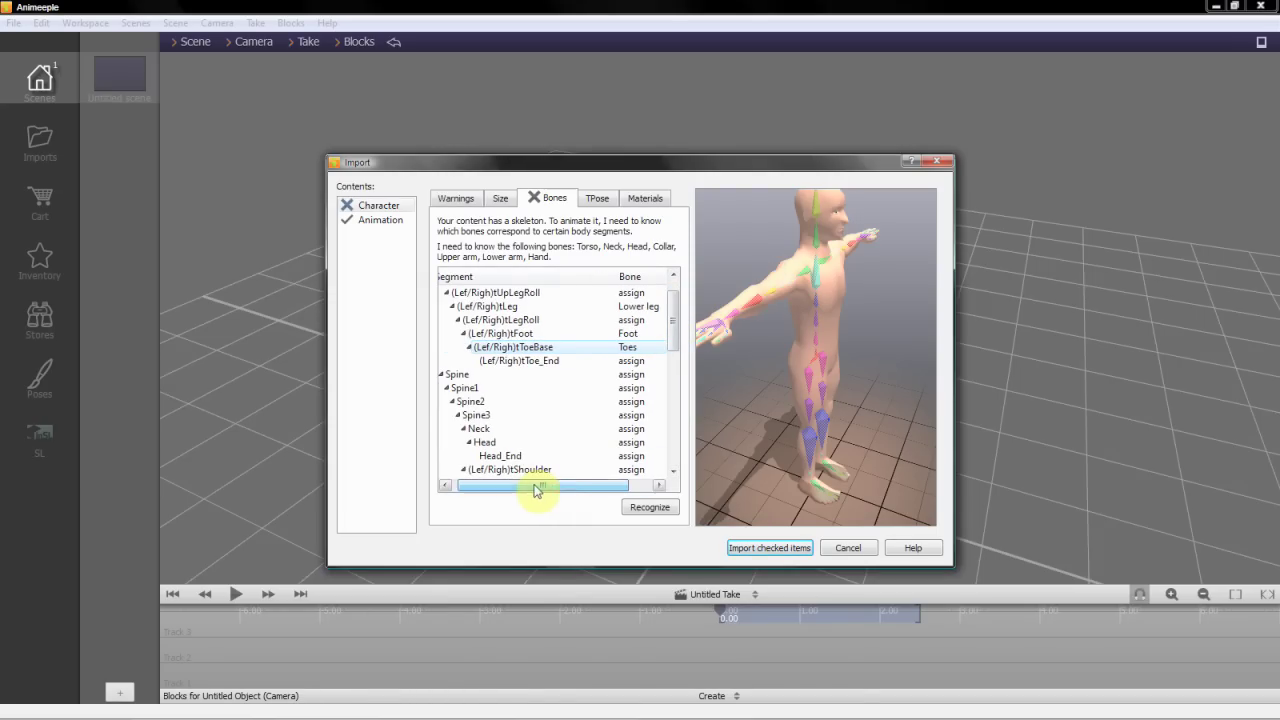
{"action": "left_click", "coordinate": [626, 419]}
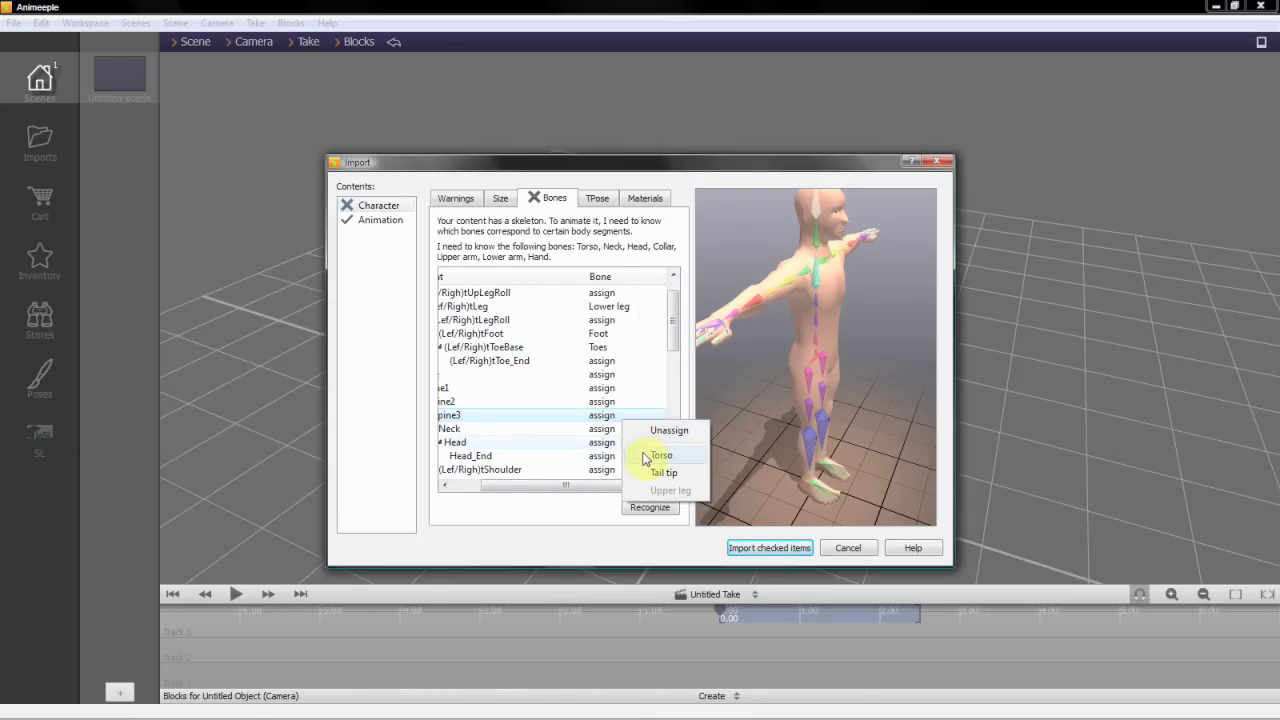
{"action": "left_click", "coordinate": [657, 455]}
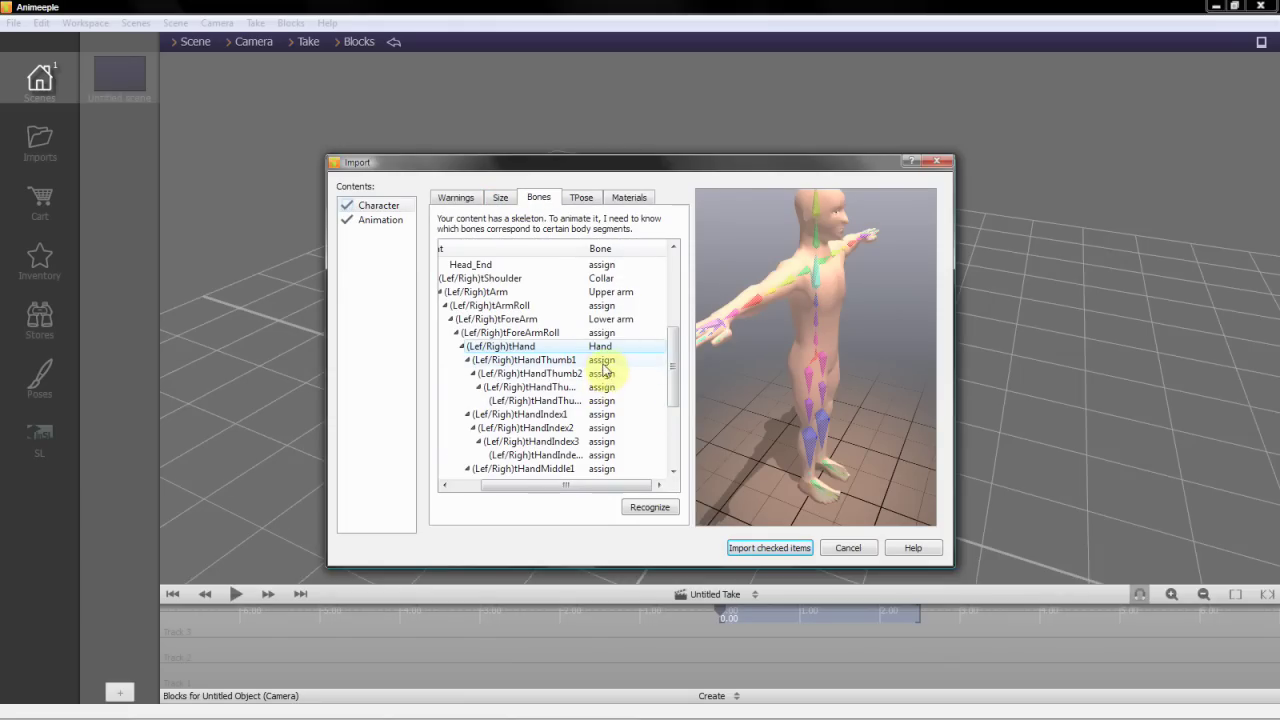
Step: Check the finger segments' bone options without assigning them, and import the checked character and animation
{"action": "left_click", "coordinate": [603, 366]}
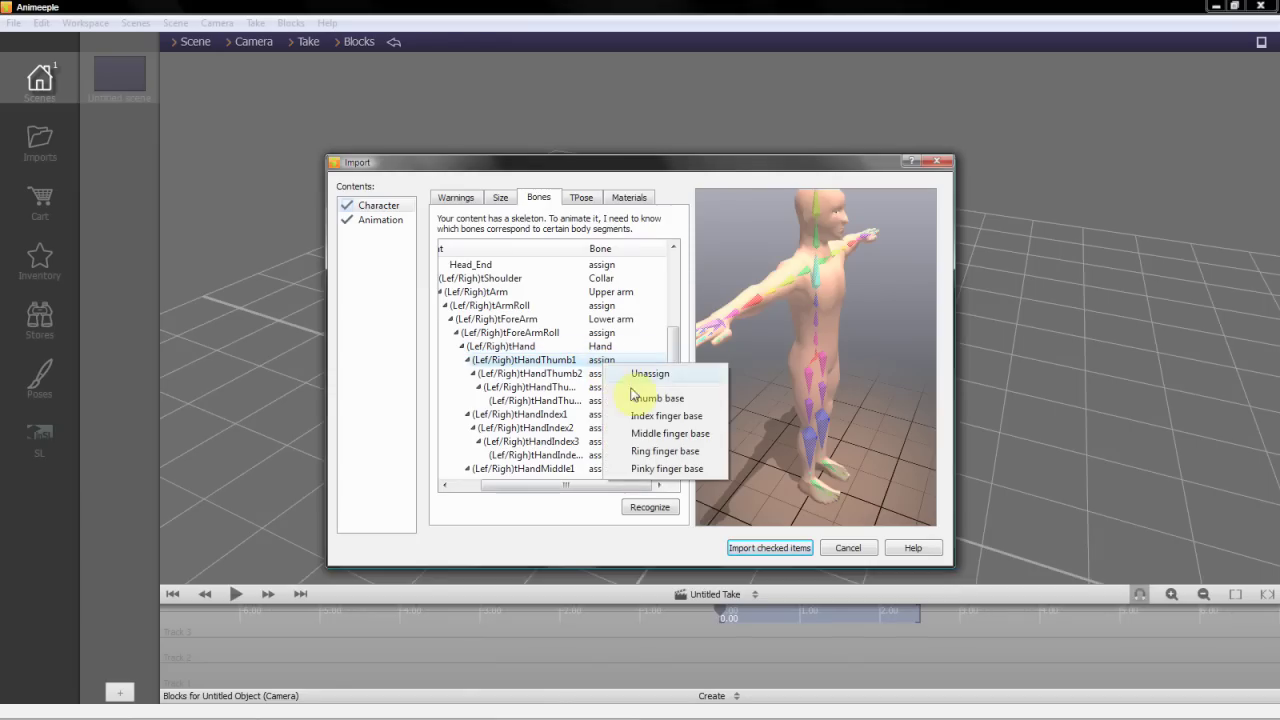
{"action": "left_click", "coordinate": [675, 352]}
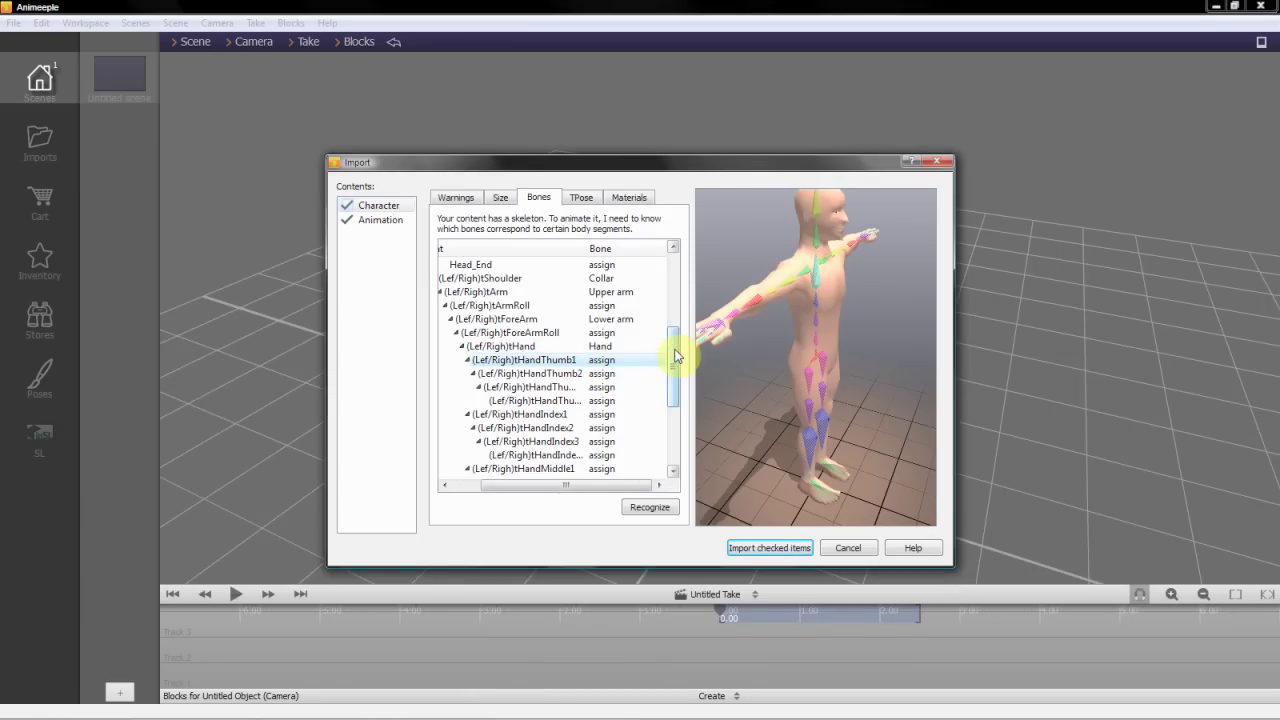
{"action": "left_click_drag", "start_coordinate": [675, 357], "coordinate": [677, 394]}
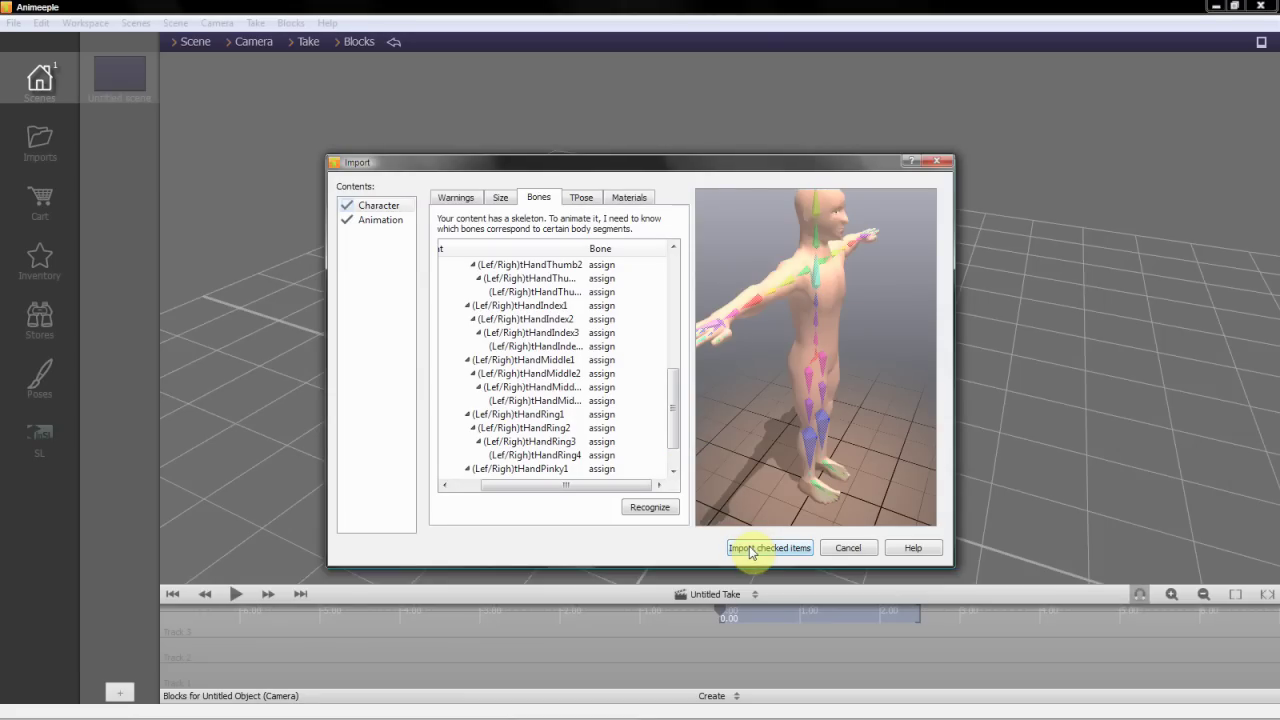
{"action": "left_click_drag", "start_coordinate": [676, 410], "coordinate": [677, 286]}
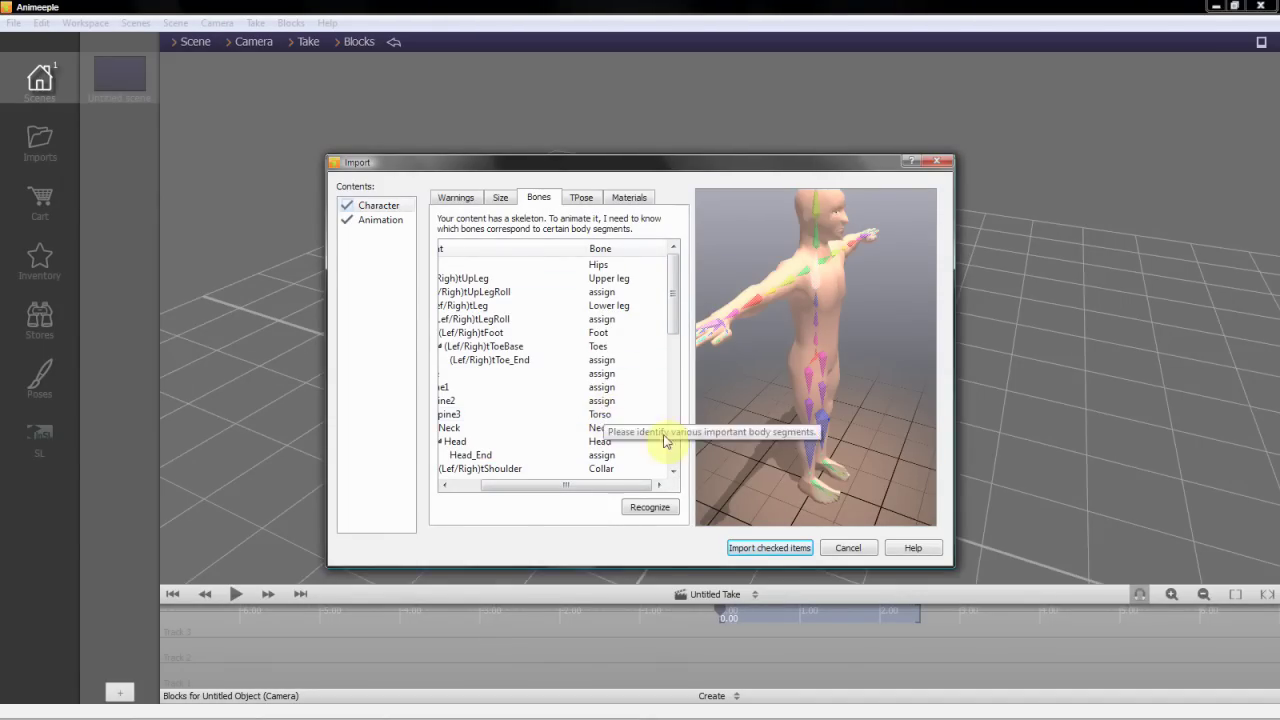
{"action": "left_click", "coordinate": [770, 548]}
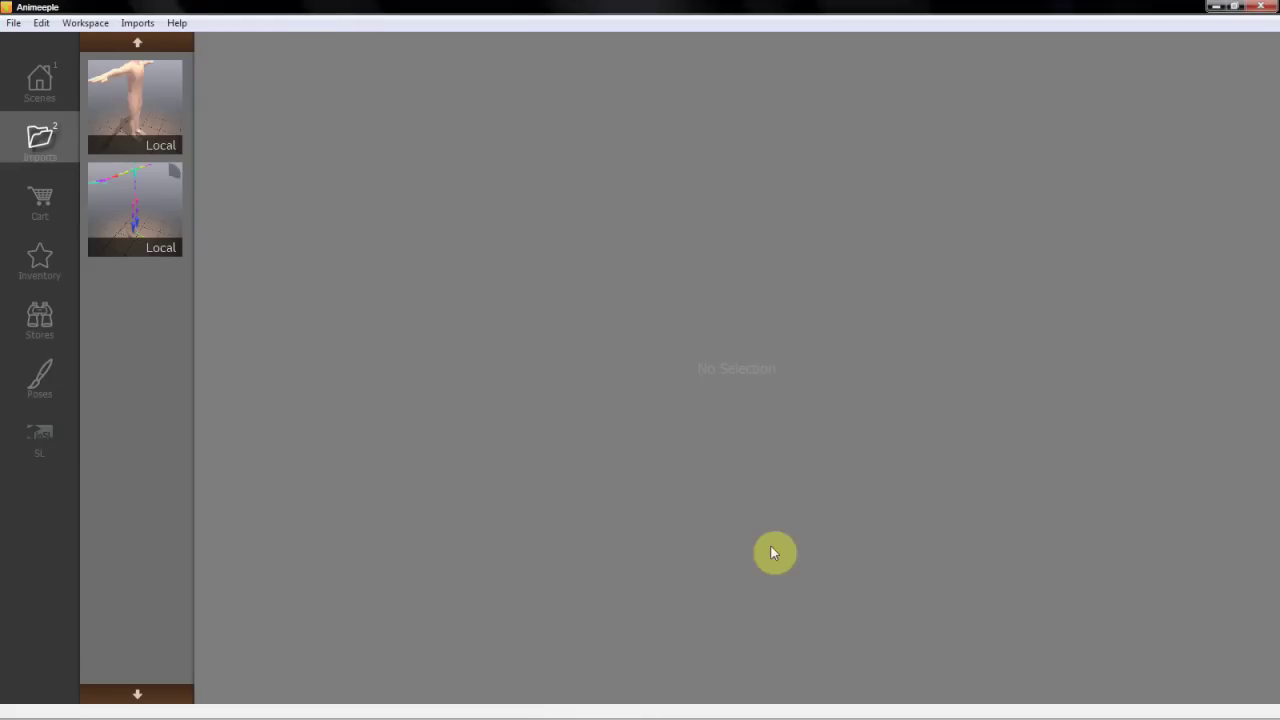
Step: Place the imported character in the scene and apply the imported animation to its timeline track for playback
{"action": "left_click_drag", "start_coordinate": [139, 112], "coordinate": [713, 348]}
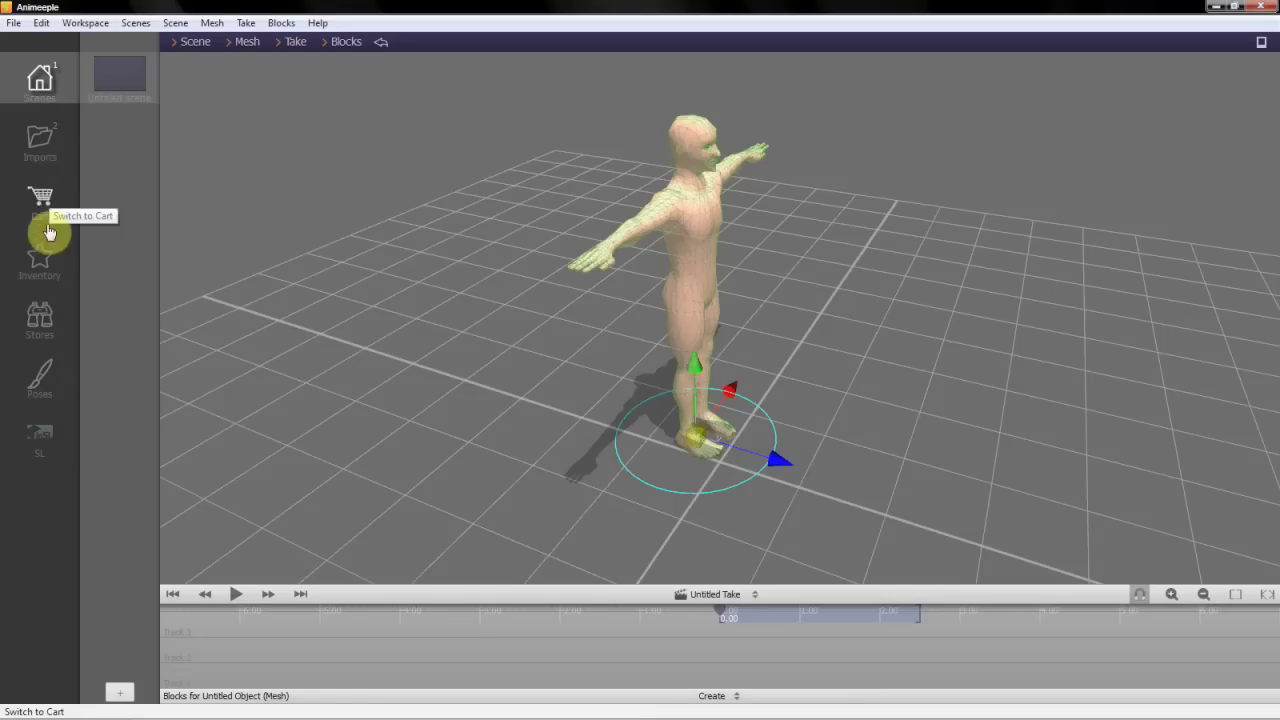
{"action": "left_click", "coordinate": [41, 135]}
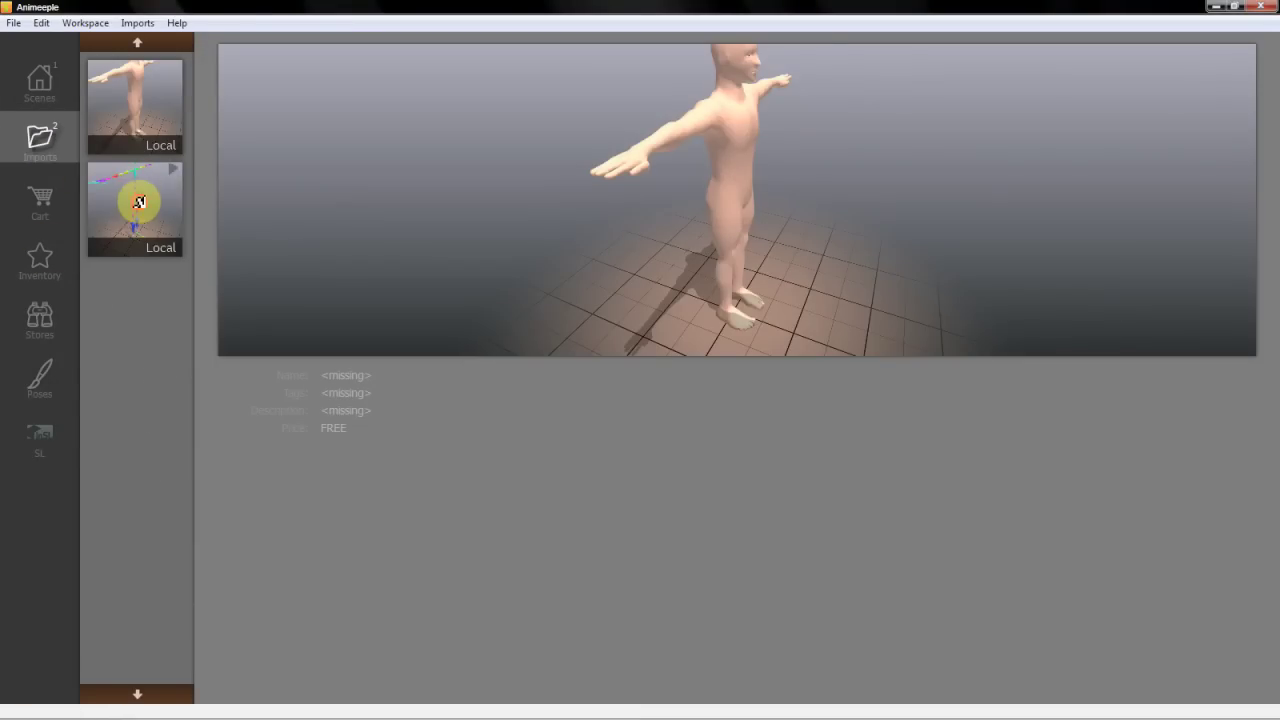
{"action": "left_click_drag", "start_coordinate": [137, 202], "coordinate": [790, 648]}
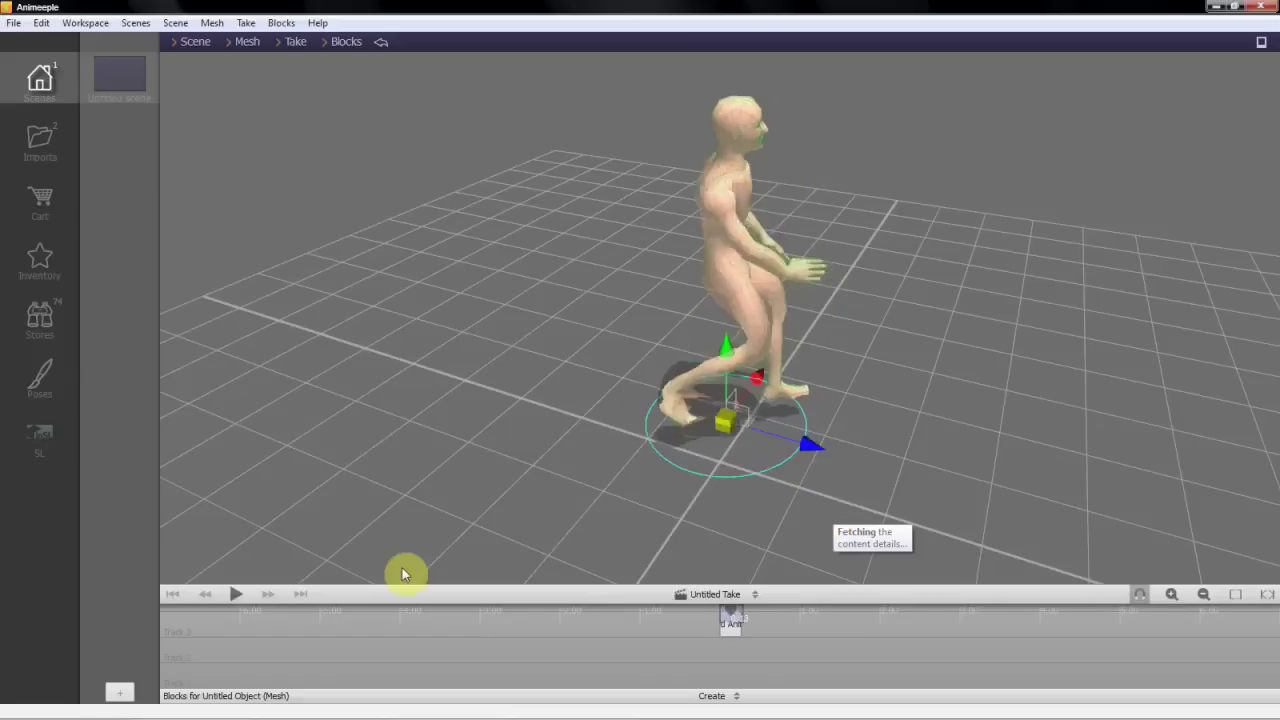
{"action": "left_click", "coordinate": [235, 600]}
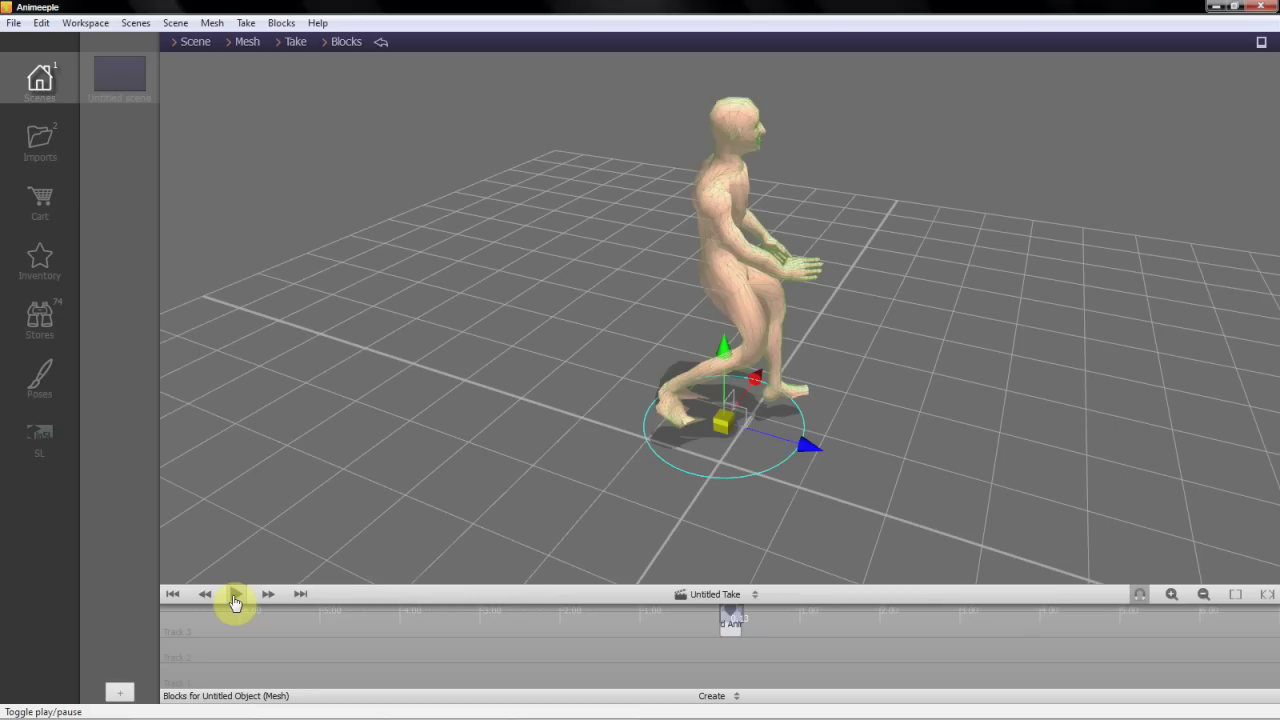
Step: Check which file formats the scene export offers, such as Autodesk FBX, and close the export dialog without saving
{"action": "left_click", "coordinate": [176, 23]}
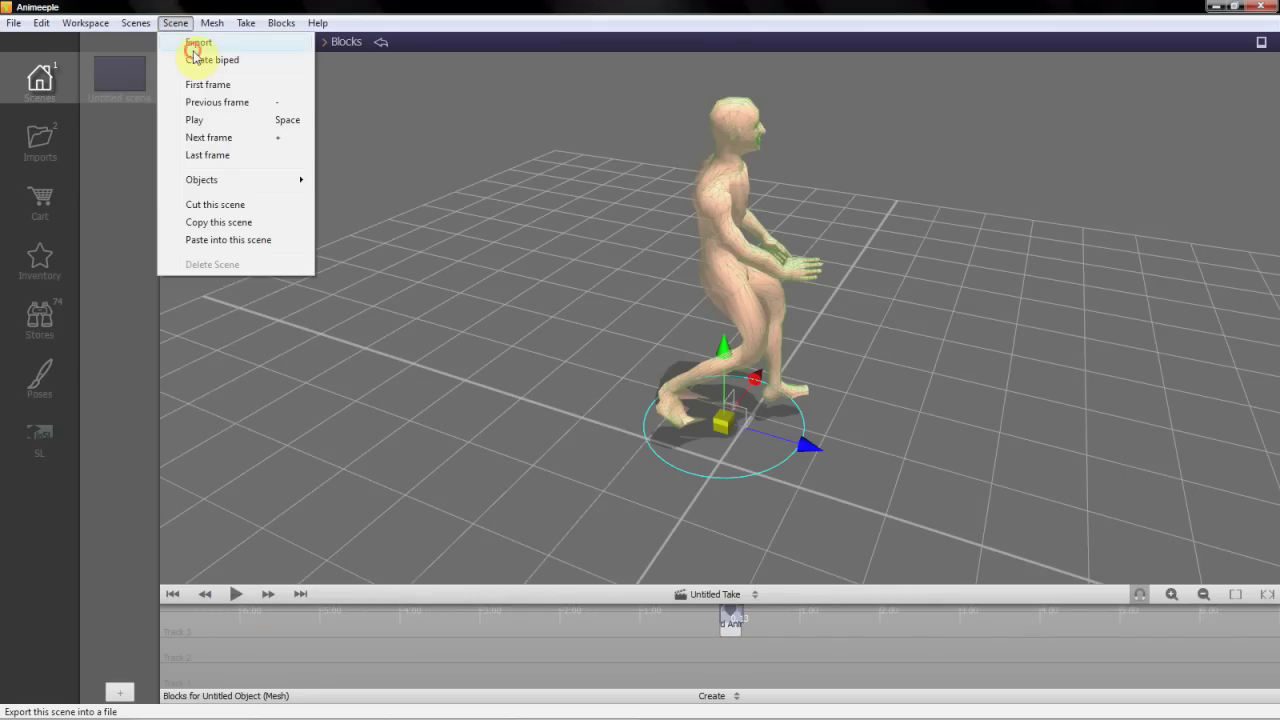
{"action": "left_click", "coordinate": [196, 45]}
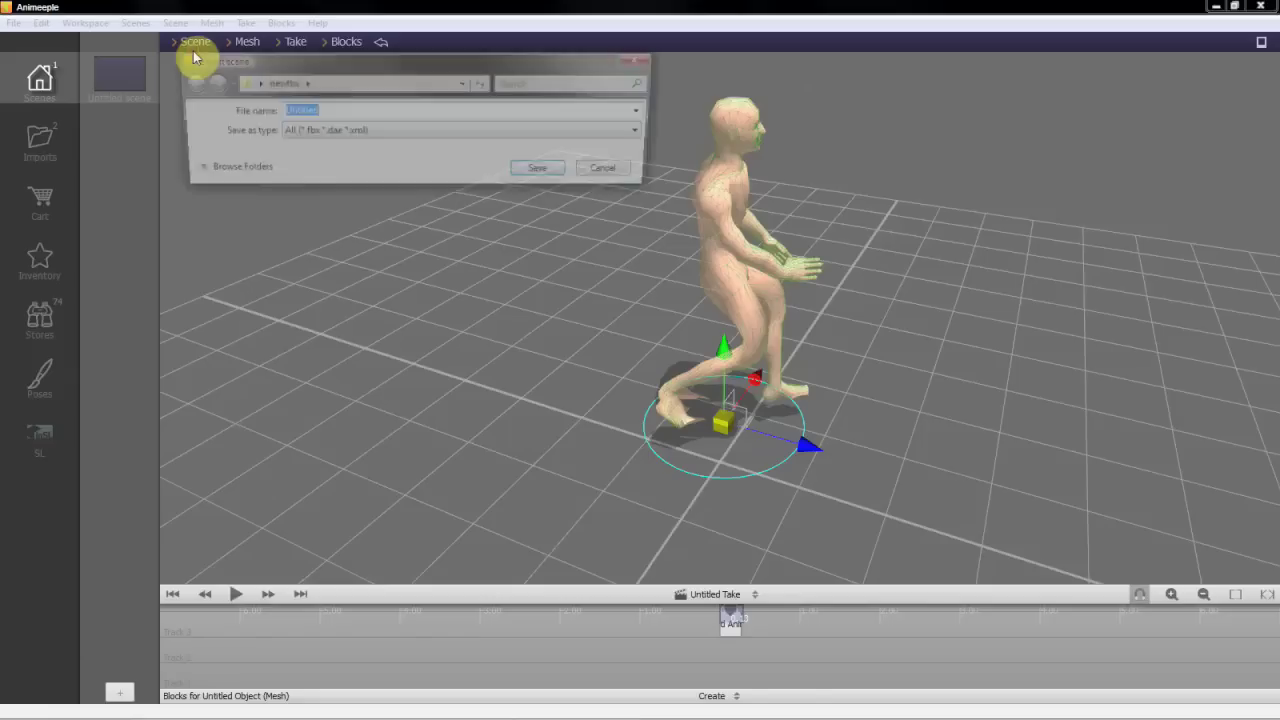
{"action": "left_click", "coordinate": [461, 133]}
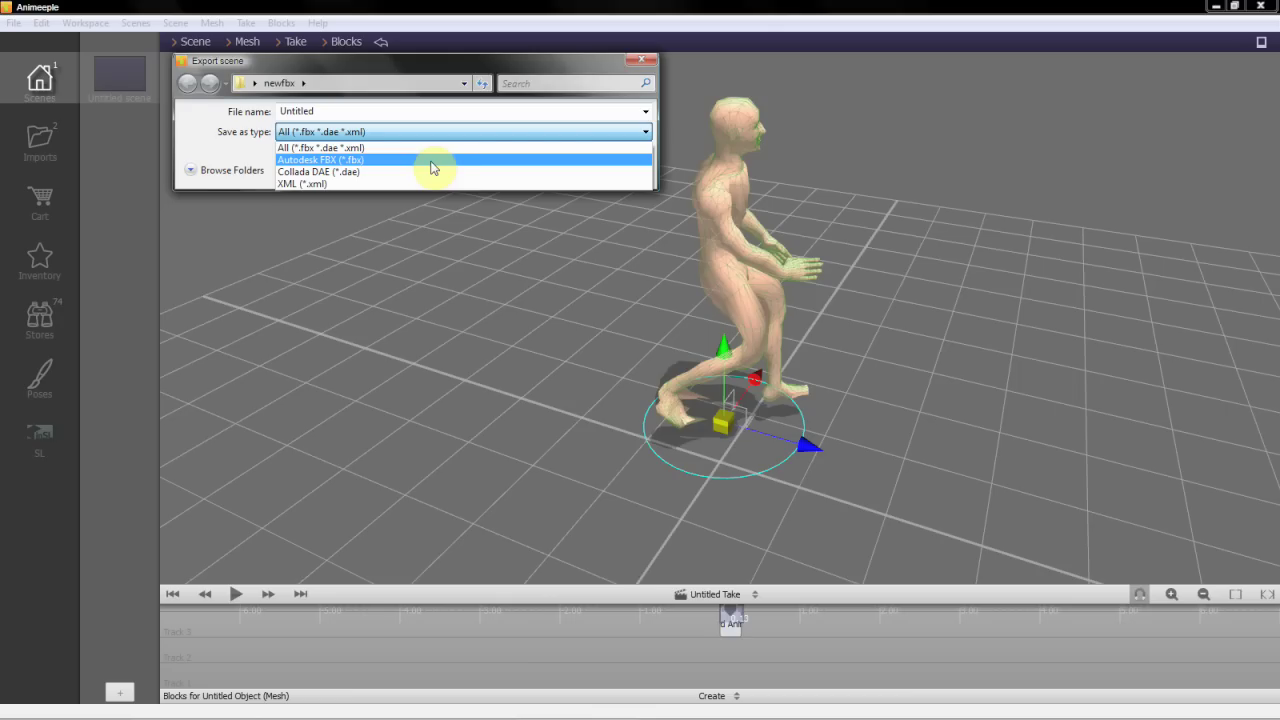
{"action": "left_click", "coordinate": [638, 62]}
{"action": "left_click", "coordinate": [637, 60]}
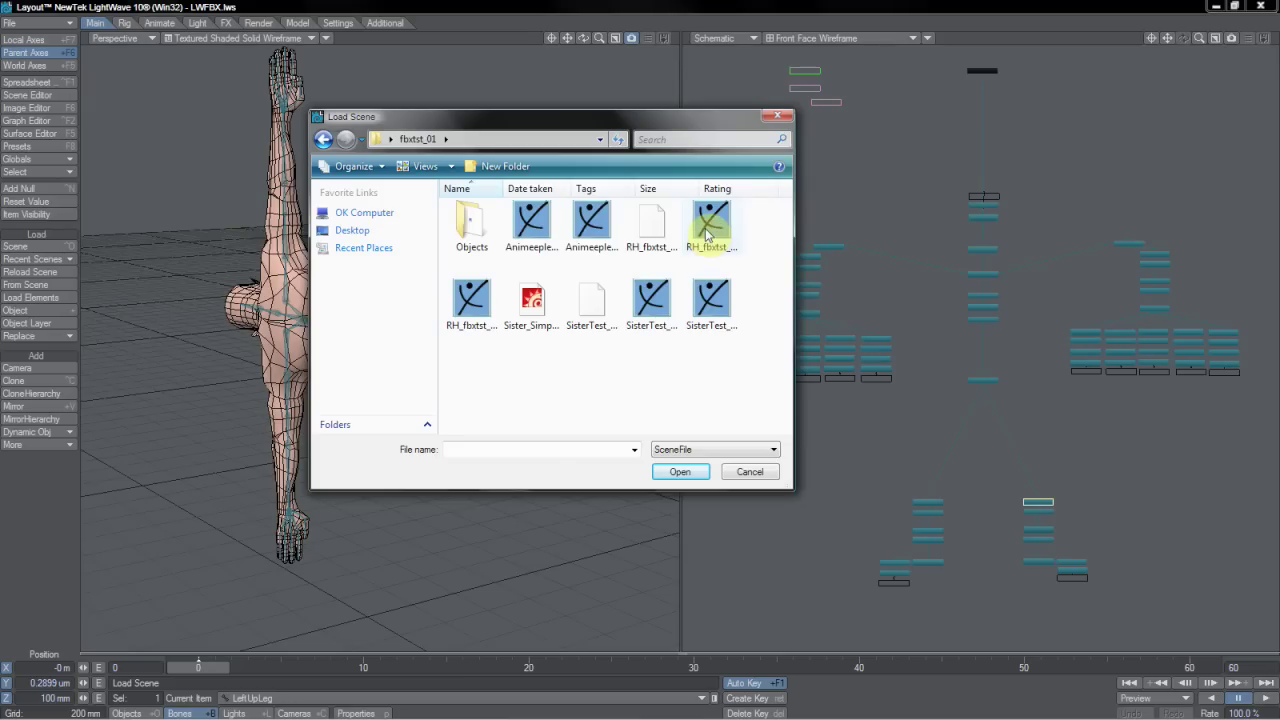
Step: In LightWave Layout, load the RH_fbxtst_AnimeepleExport scene and continue the FBX import without scaling the scene
{"action": "left_click", "coordinate": [707, 232]}
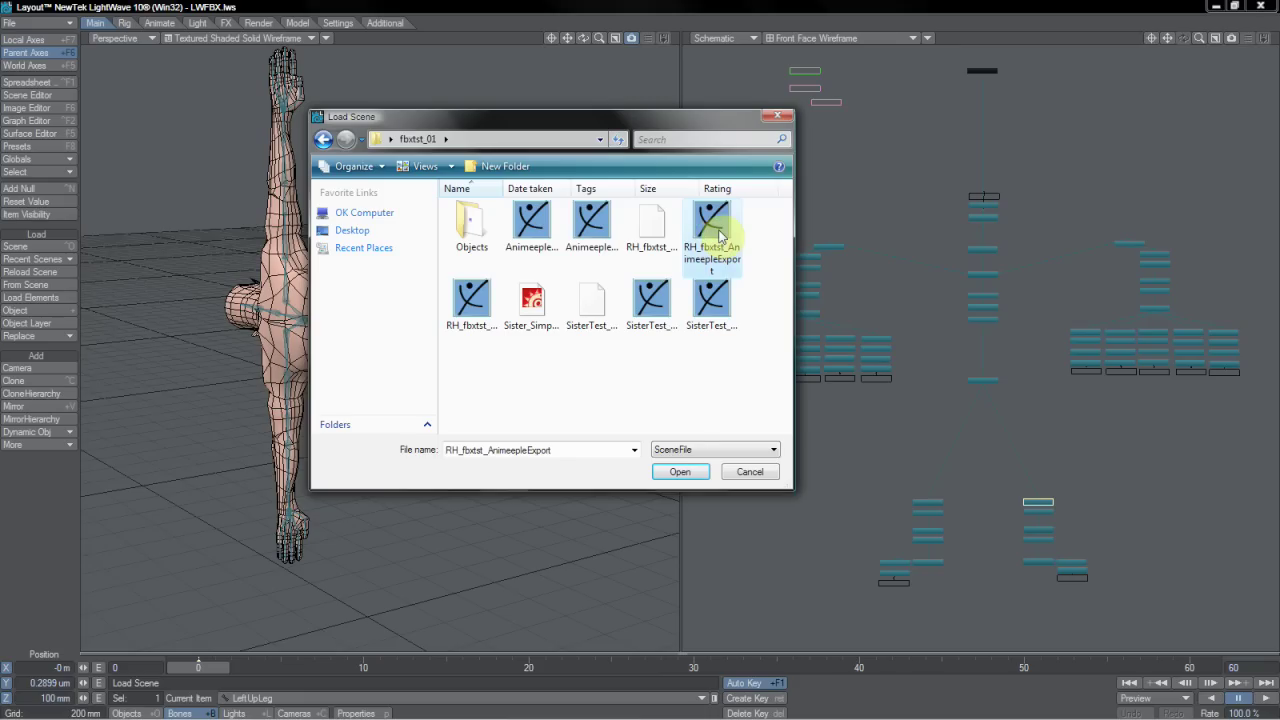
{"action": "double_click", "coordinate": [718, 232]}
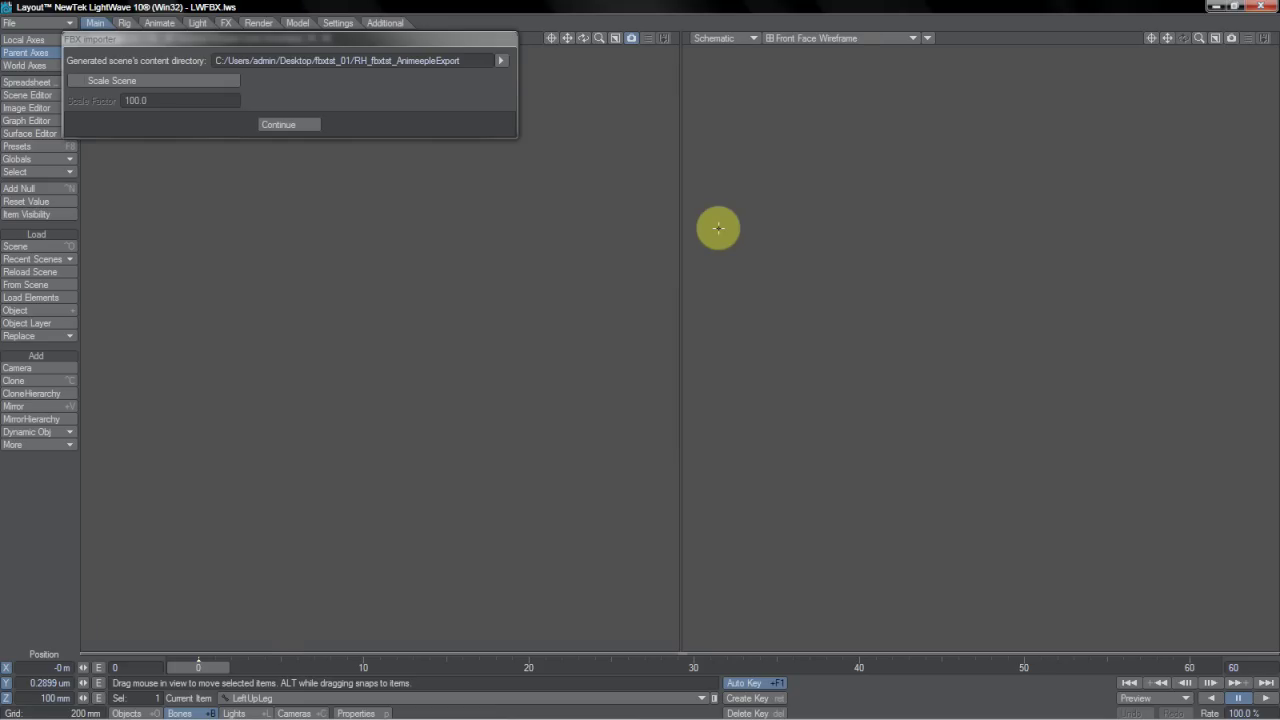
{"action": "left_click", "coordinate": [292, 126]}
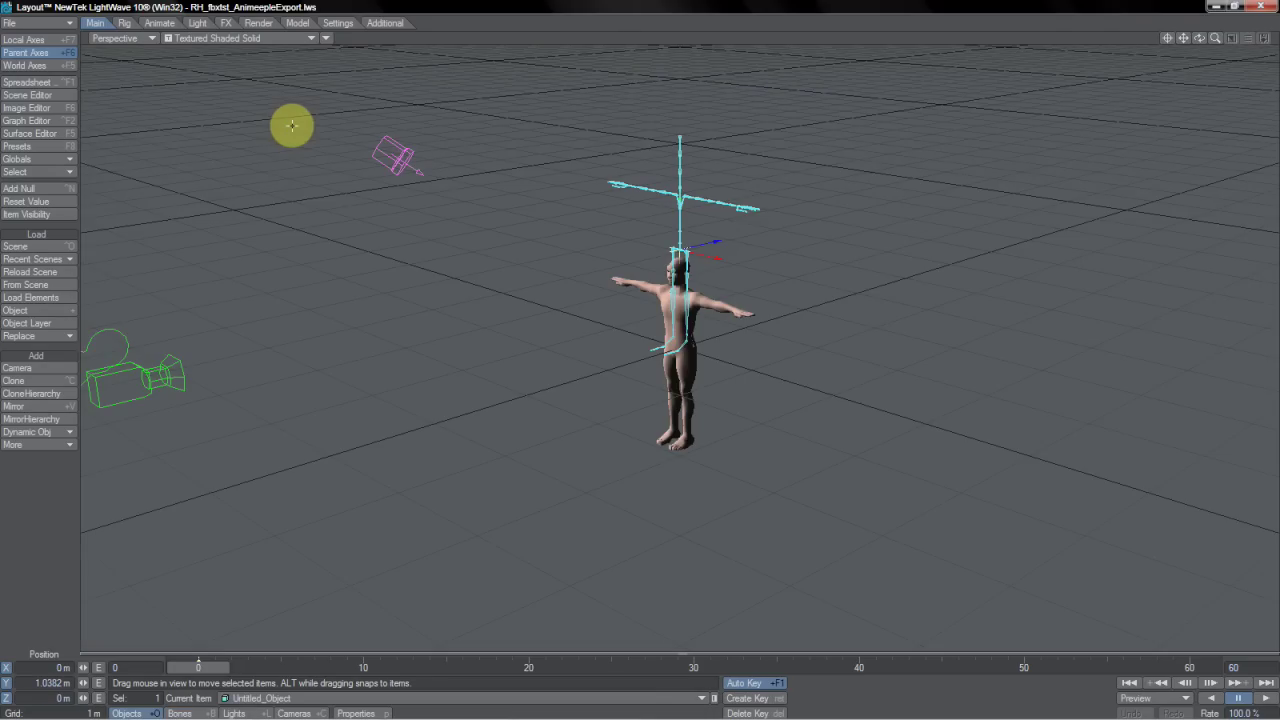
Step: Set the timeline's last frame to 350, play the imported animation and return to the first frame
{"action": "left_click", "coordinate": [1238, 667]}
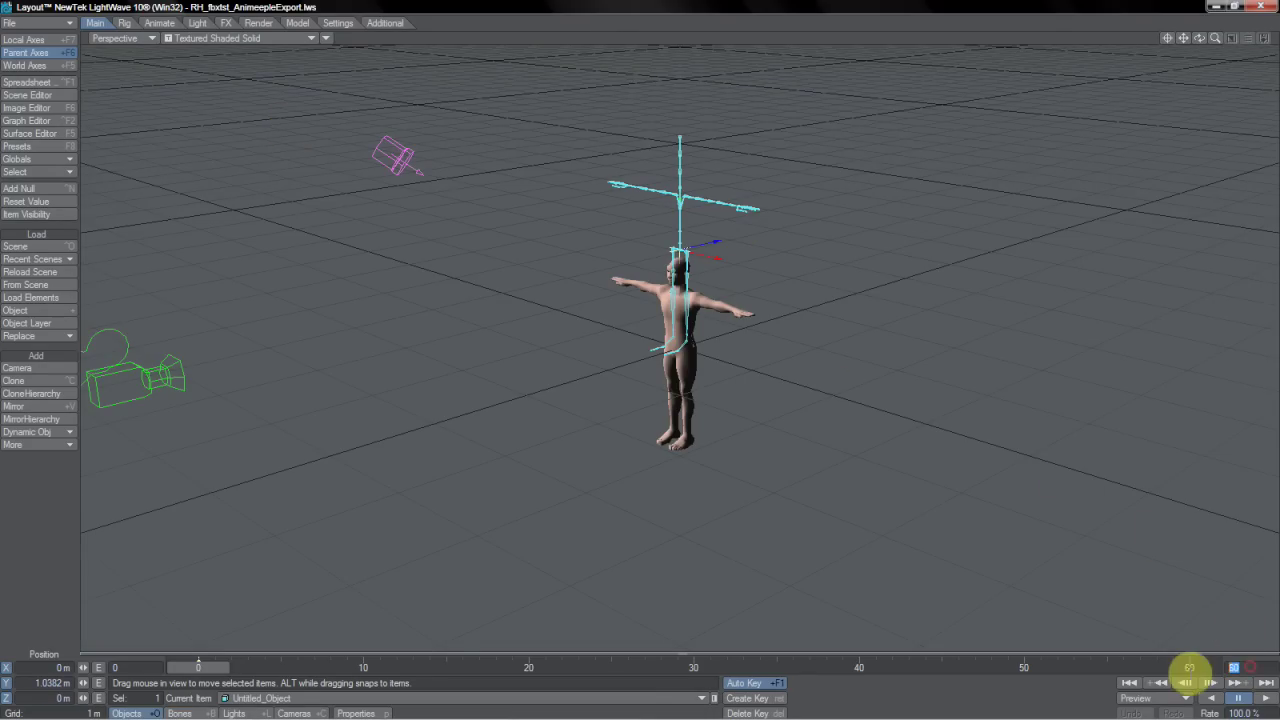
{"action": "type", "text": "350"}
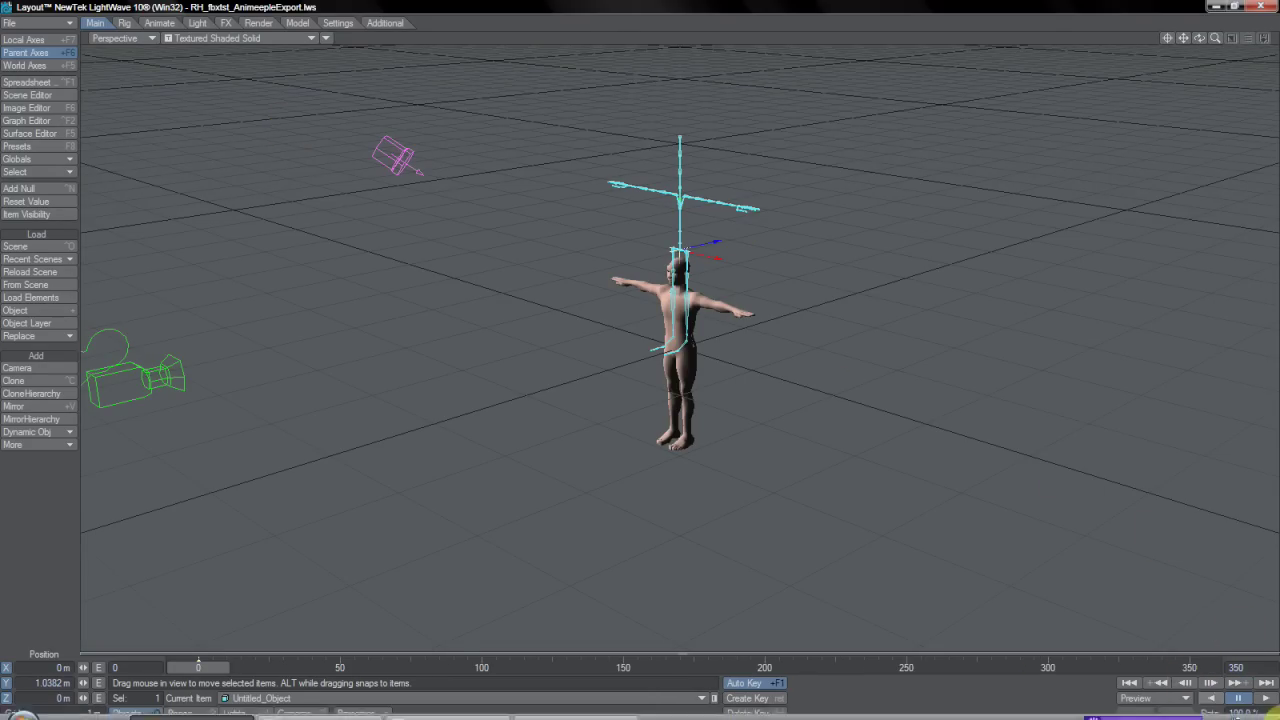
{"action": "key", "text": "Return"}
{"action": "left_click", "coordinate": [1267, 703]}
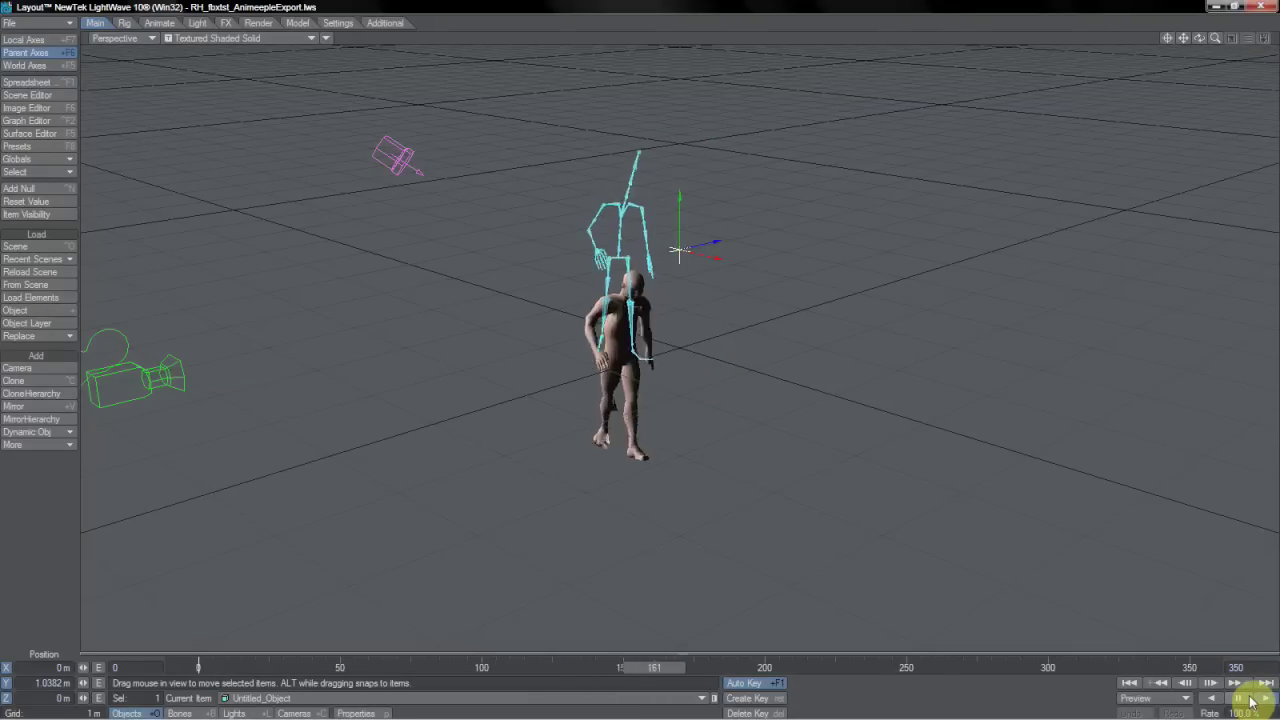
{"action": "left_click", "coordinate": [1143, 688]}
Step: Unparent fbx_bone_hierarchy_standin from Untitled_Object in the Scene Editor, placing it at the top level
{"action": "left_click", "coordinate": [27, 95]}
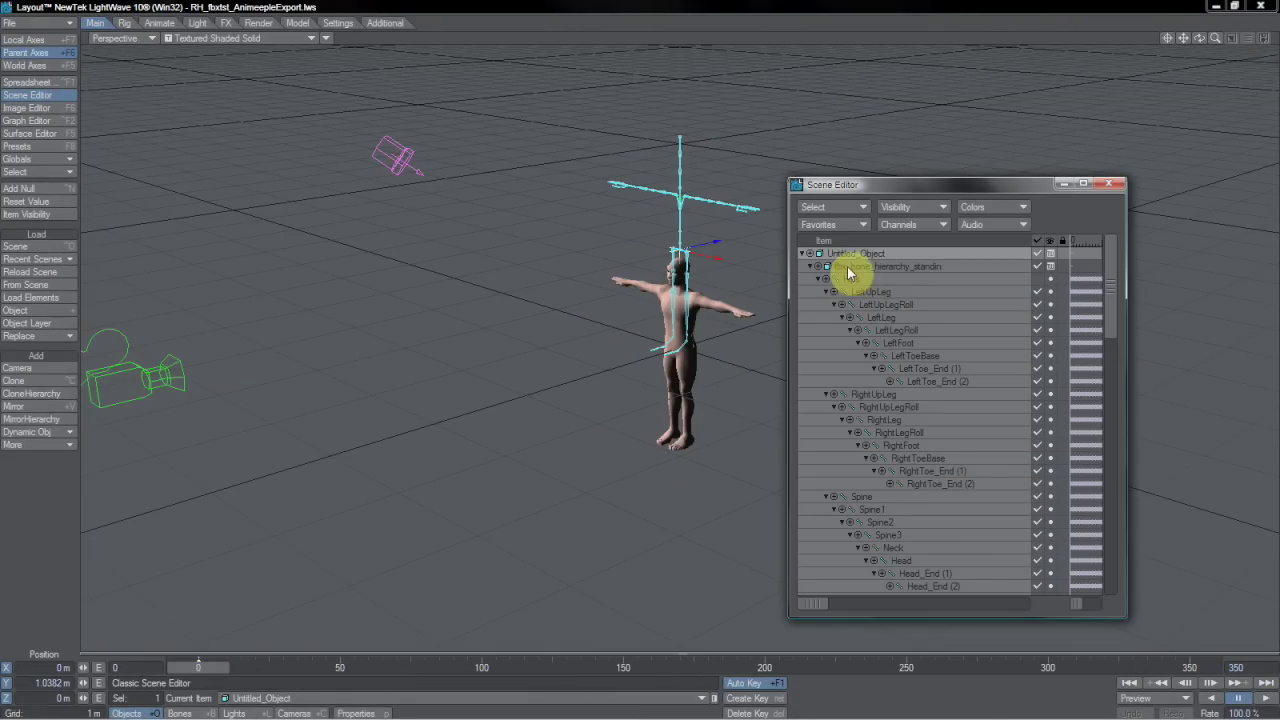
{"action": "left_click", "coordinate": [852, 268]}
{"action": "left_click_drag", "start_coordinate": [852, 268], "coordinate": [850, 252]}
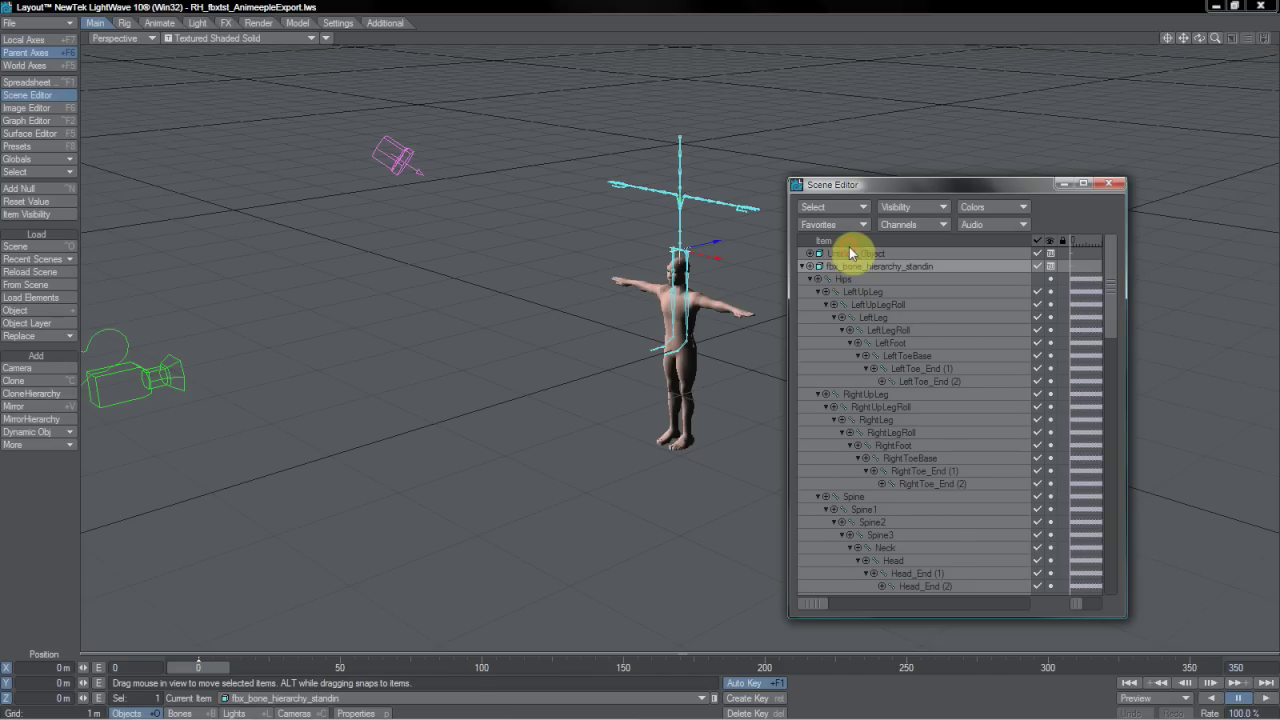
Step: Clear Untitled_Object and mesh_node_0 from the scene, keeping fbx_bone_hierarchy_standin
{"action": "left_click", "coordinate": [849, 254]}
{"action": "key", "text": "Delete"}
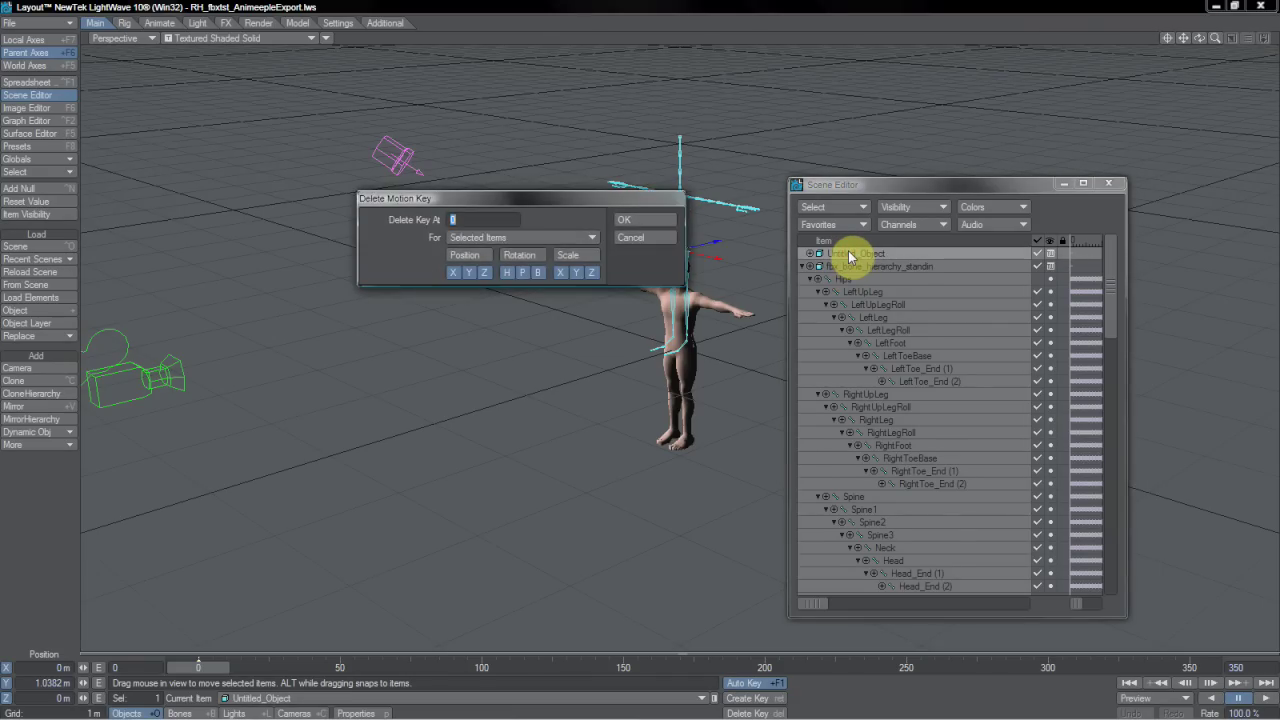
{"action": "key", "text": "Return"}
{"action": "key", "text": "minus"}
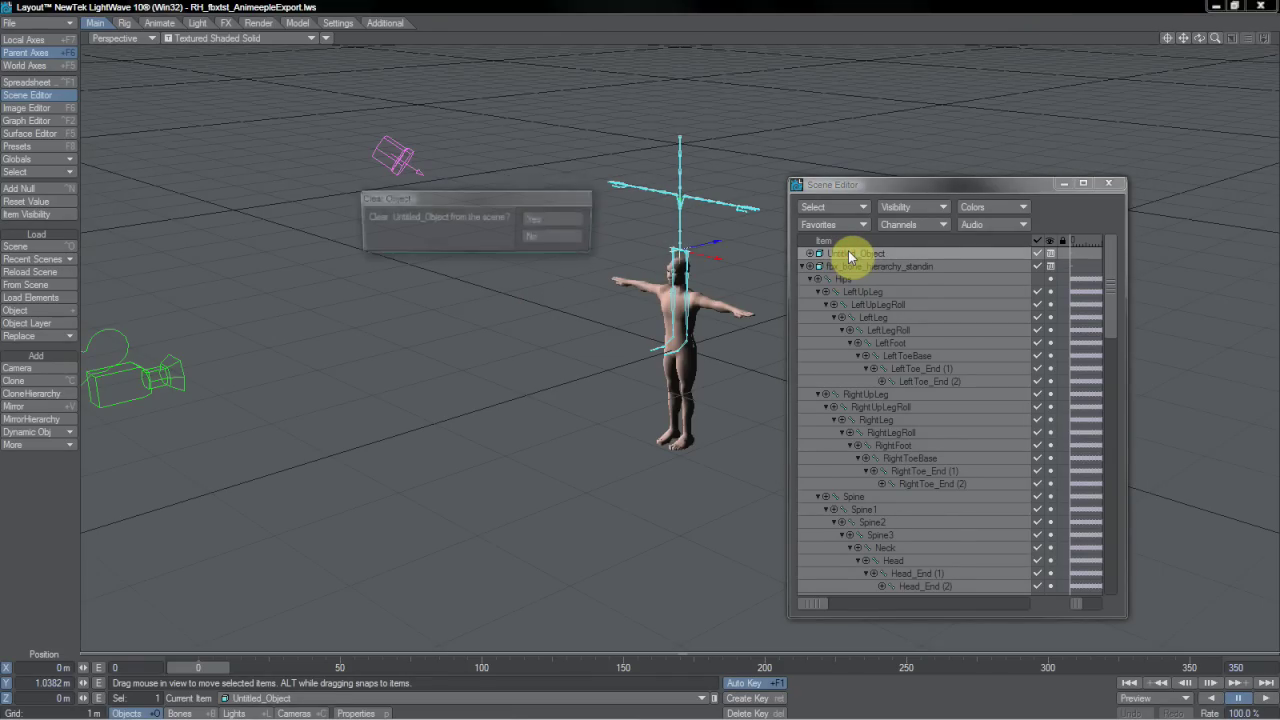
{"action": "key", "text": "Return"}
{"action": "key", "text": "minus"}
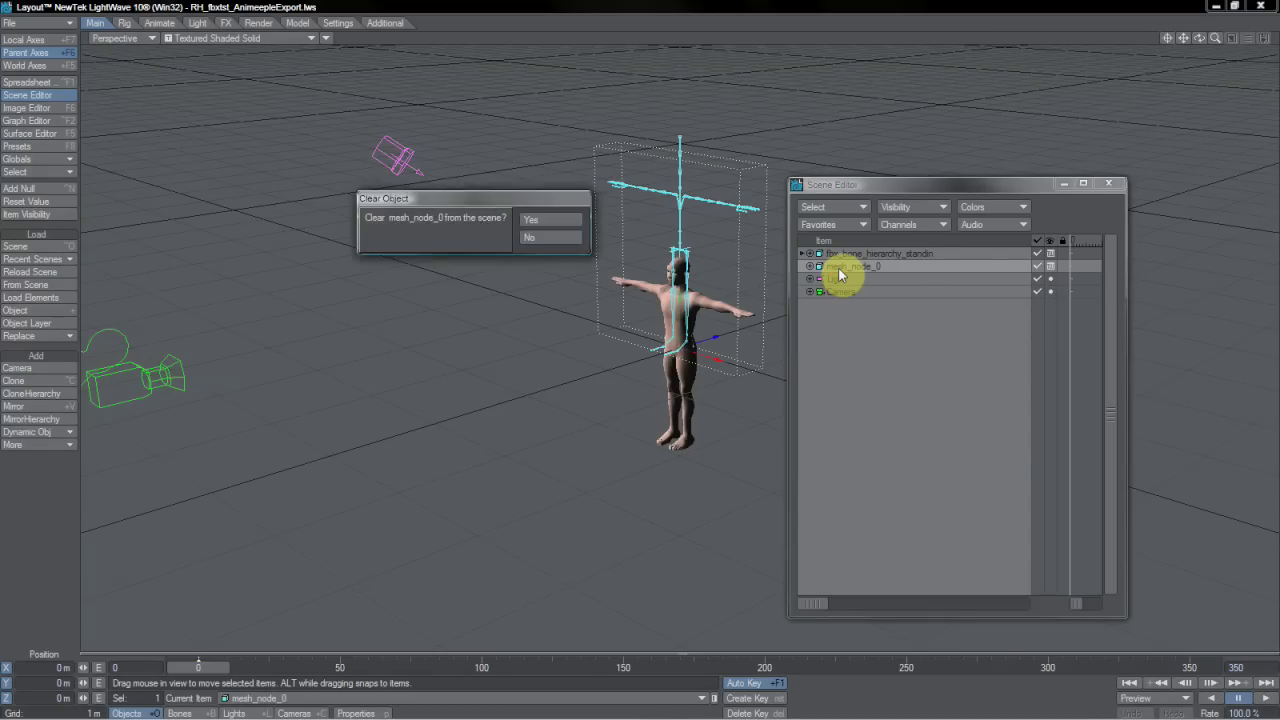
{"action": "key", "text": "Return"}
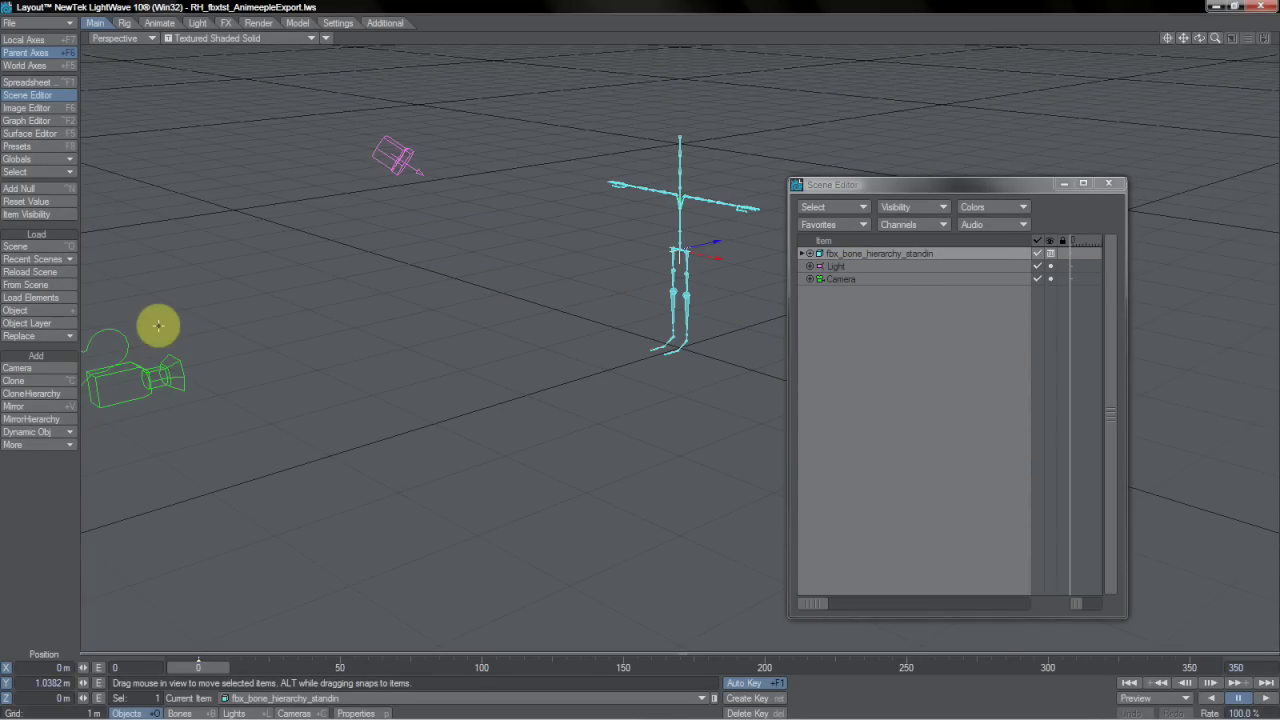
Step: Replace the fbx_bone_hierarchy_standin object with the manmesh object file from the newfbx folder
{"action": "left_click", "coordinate": [63, 338]}
{"action": "left_click", "coordinate": [71, 340]}
{"action": "left_click", "coordinate": [481, 254]}
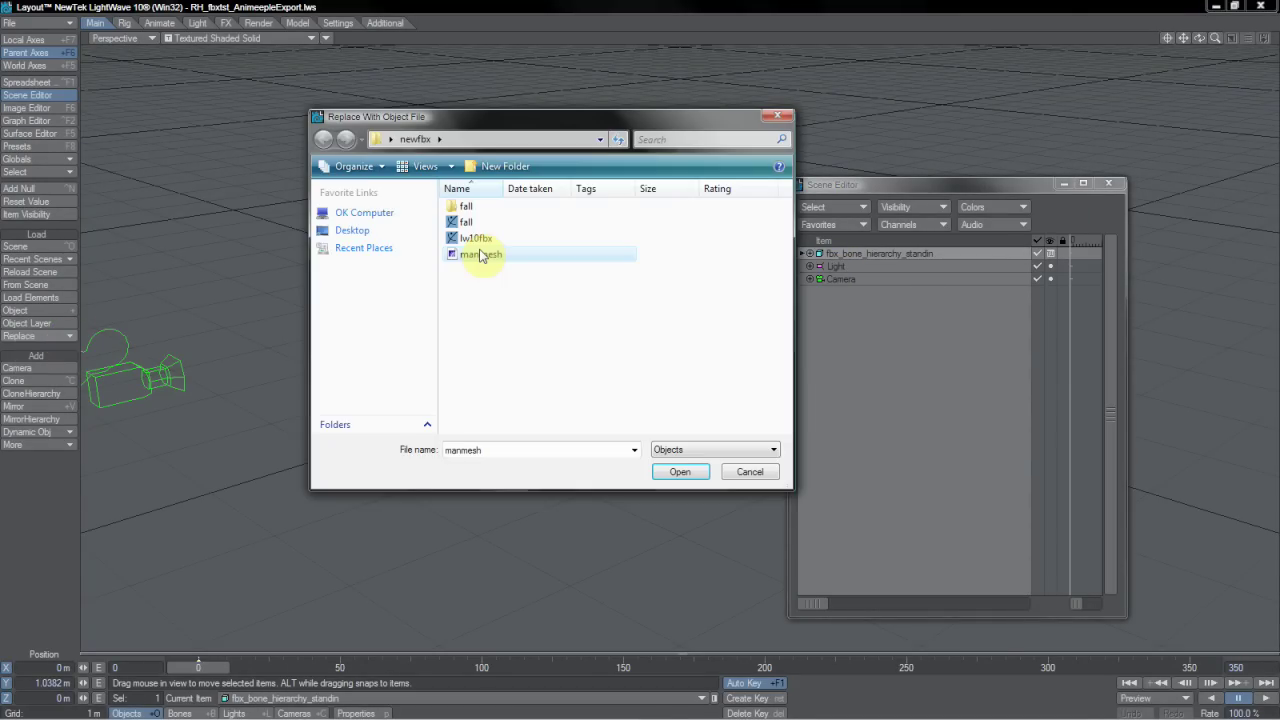
{"action": "double_click", "coordinate": [481, 254]}
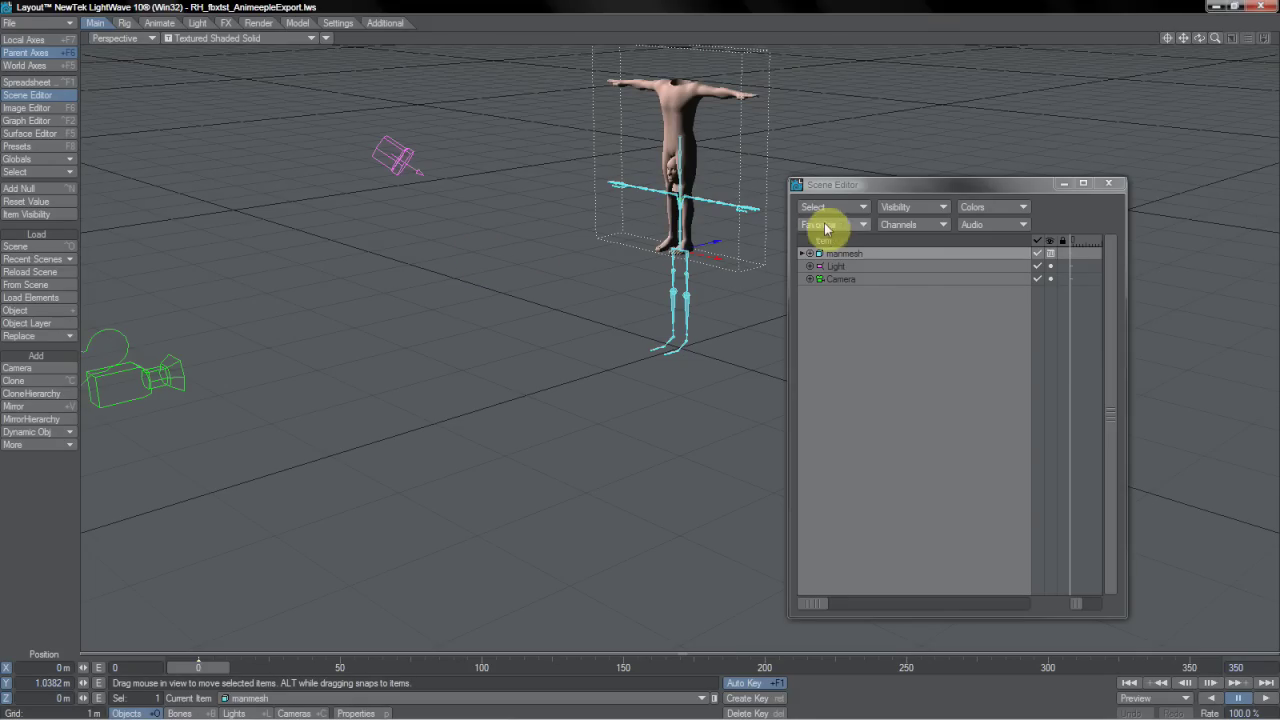
Step: Expand the manmesh bone hierarchy and check which motion modifier is applied to the Hips bone
{"action": "left_click", "coordinate": [802, 255]}
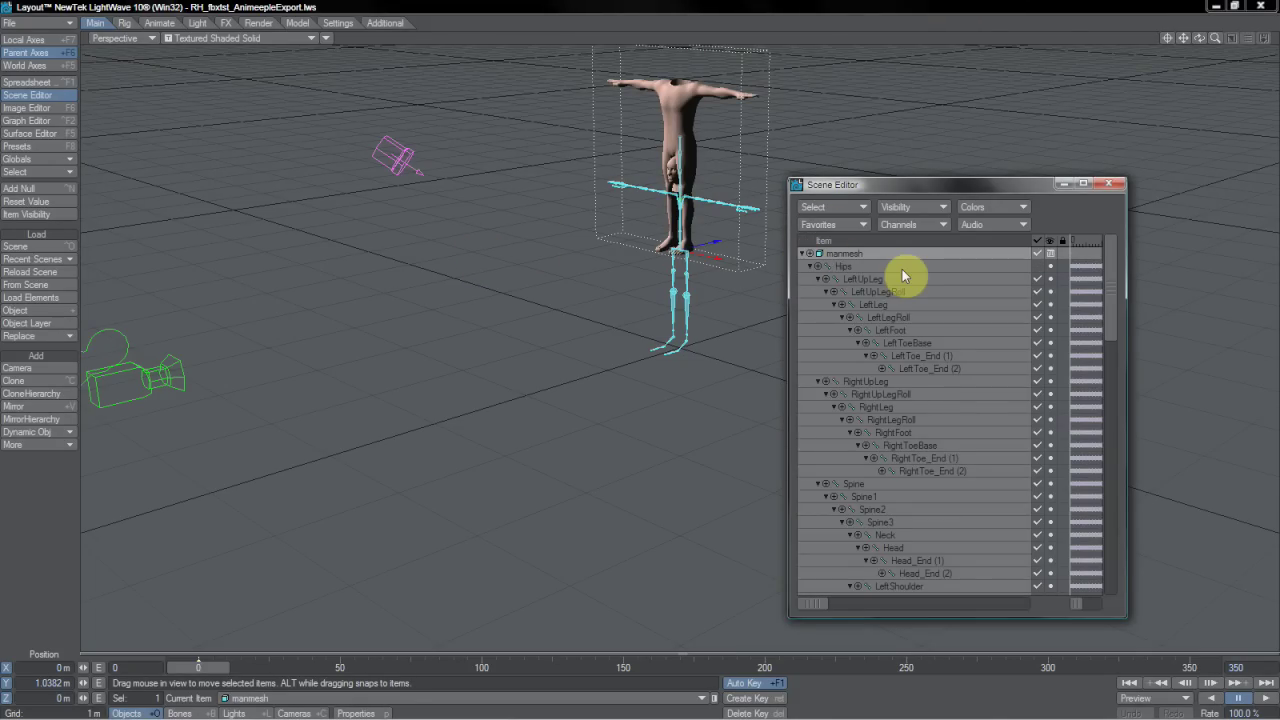
{"action": "left_click", "coordinate": [814, 215]}
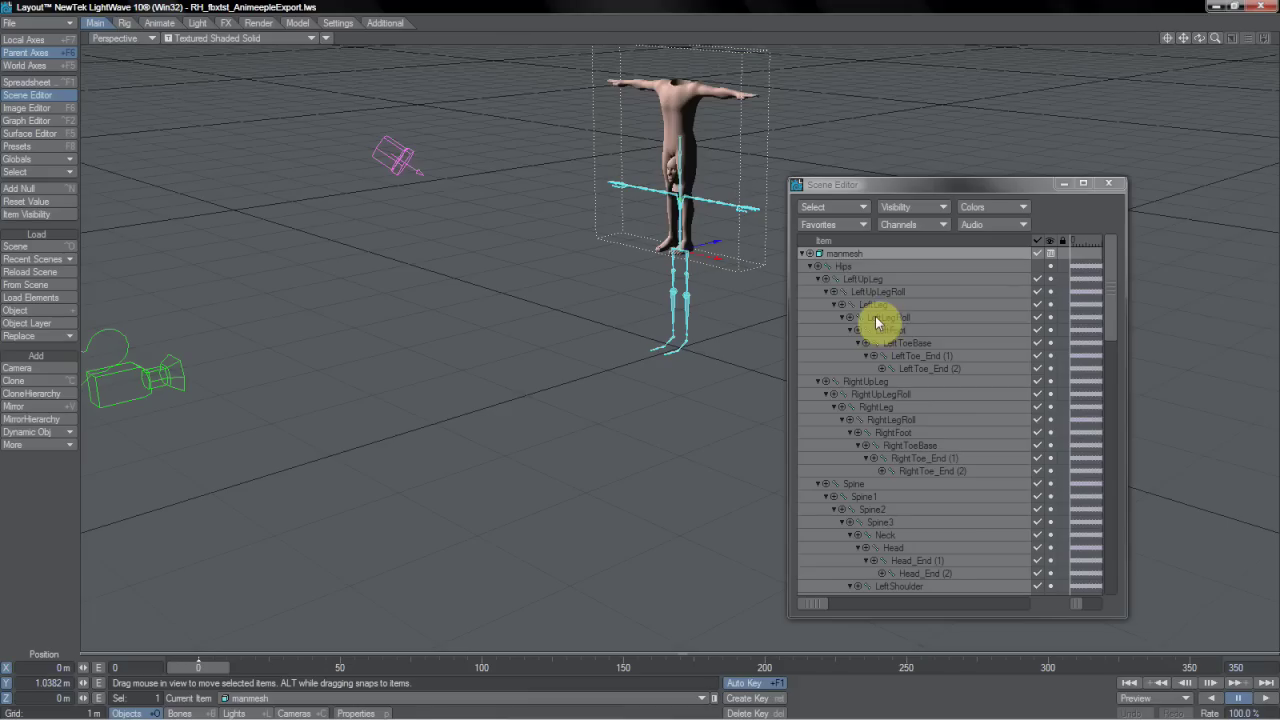
{"action": "left_click", "coordinate": [852, 268]}
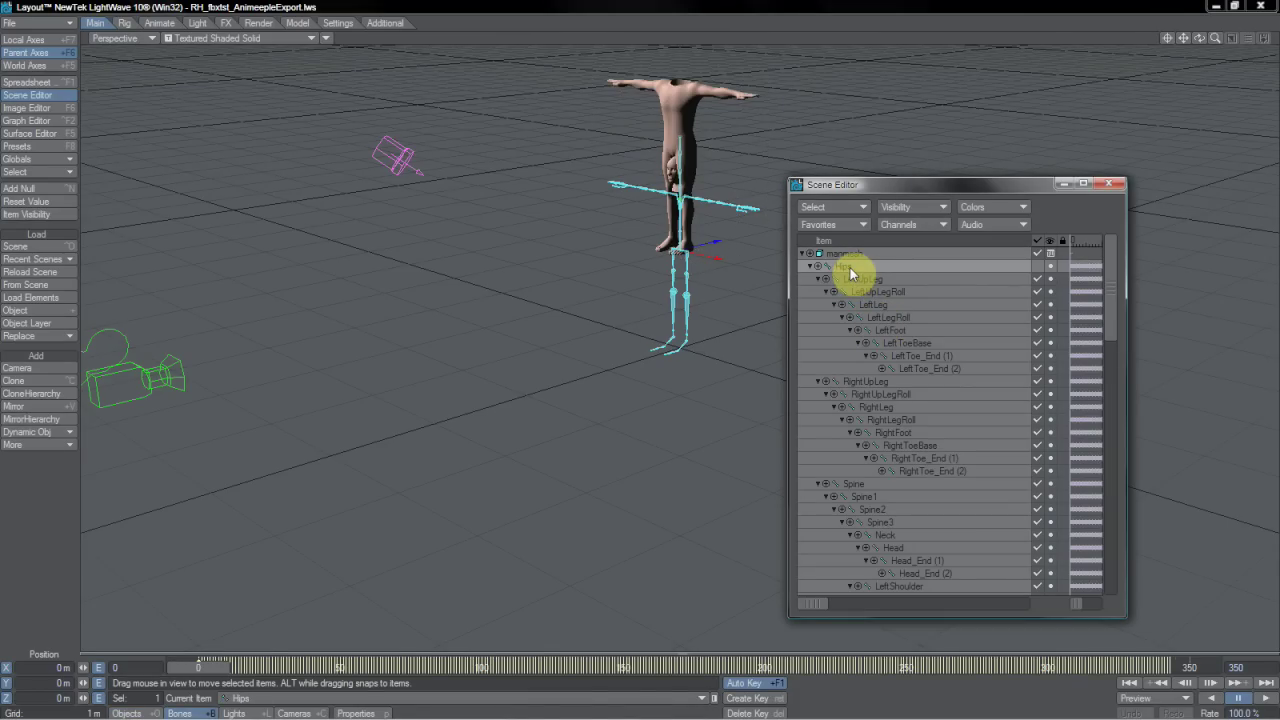
{"action": "key", "text": "m"}
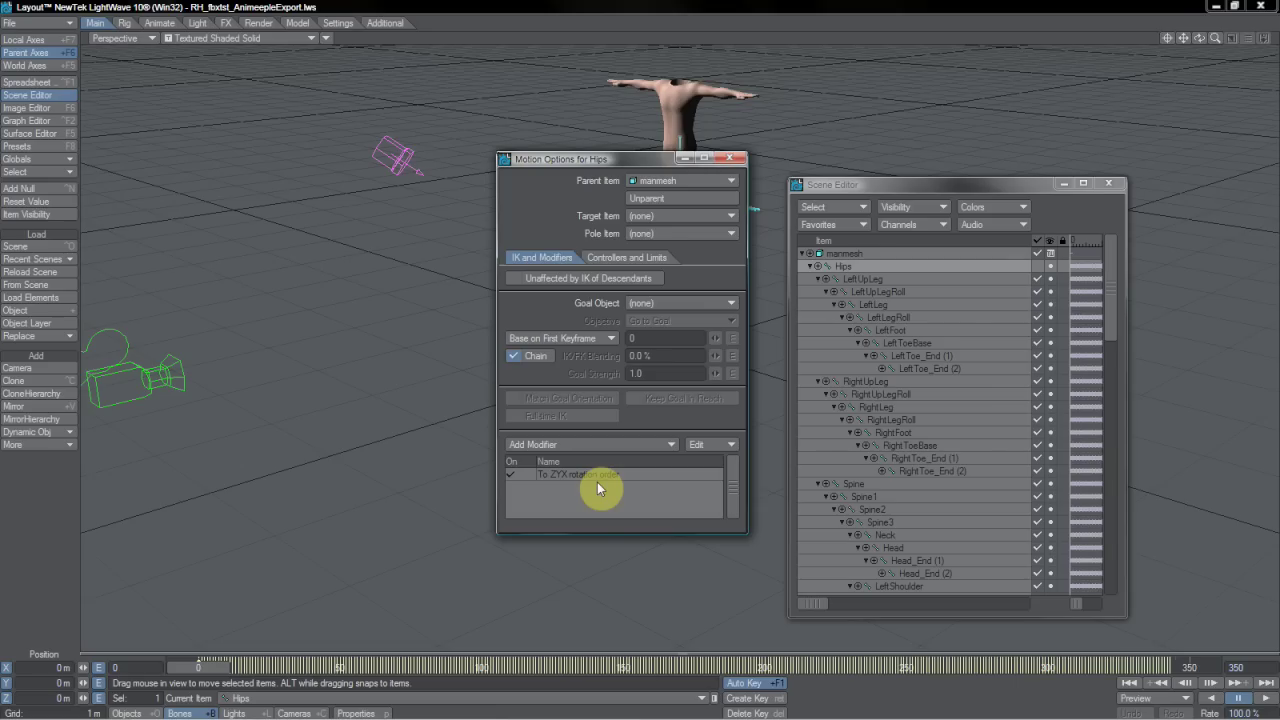
{"action": "left_click", "coordinate": [595, 476]}
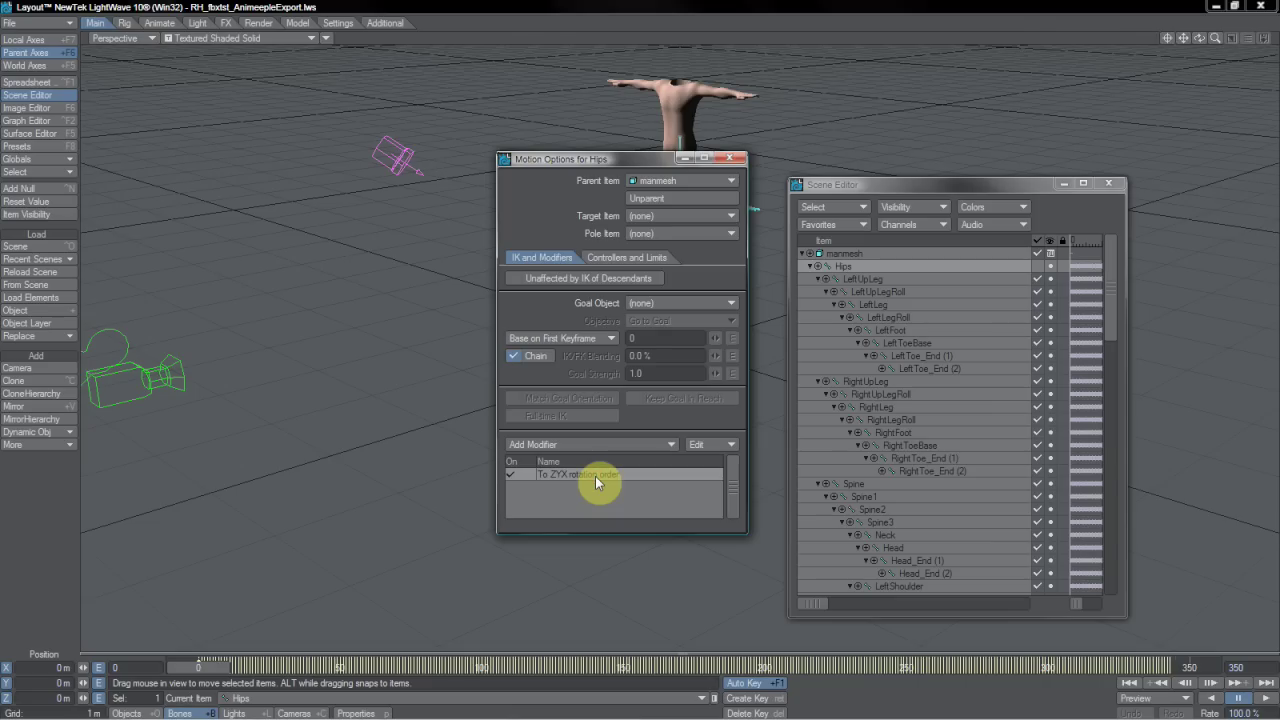
Step: Close the Motion Options and Scene Editor windows and save the scene over the existing RH_fbxtst_AnimeepleExport.lws file
{"action": "left_click", "coordinate": [730, 158]}
{"action": "left_click", "coordinate": [1110, 184]}
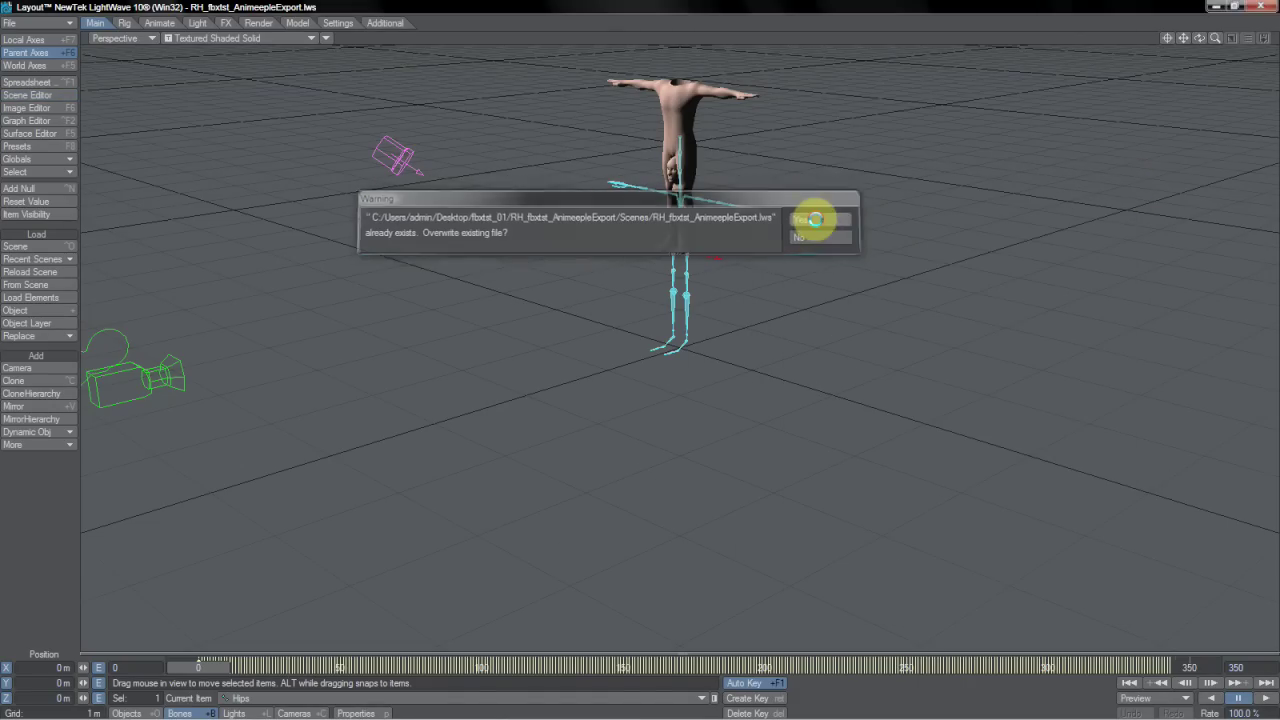
{"action": "left_click", "coordinate": [820, 226]}
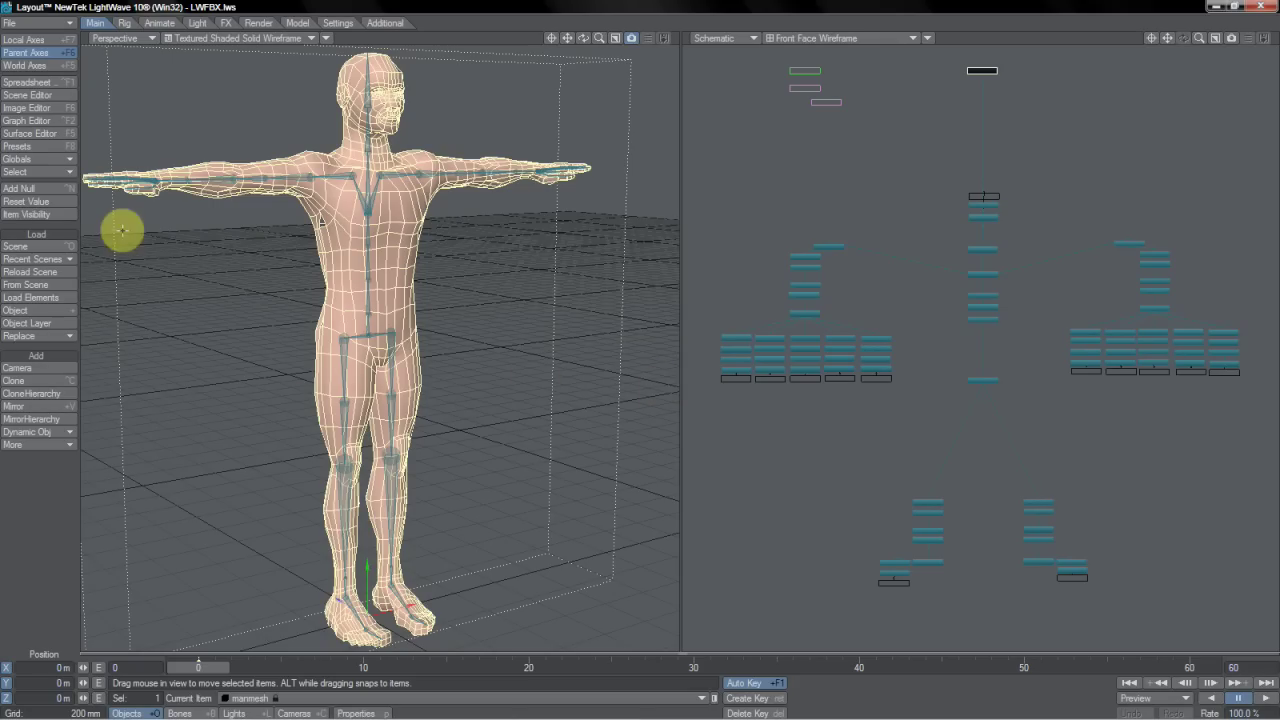
Step: In the LWFBX scene, load items from the RH_fbxtst_AnimeepleExport scene to bring its motion onto the manmesh rig
{"action": "left_click", "coordinate": [70, 285]}
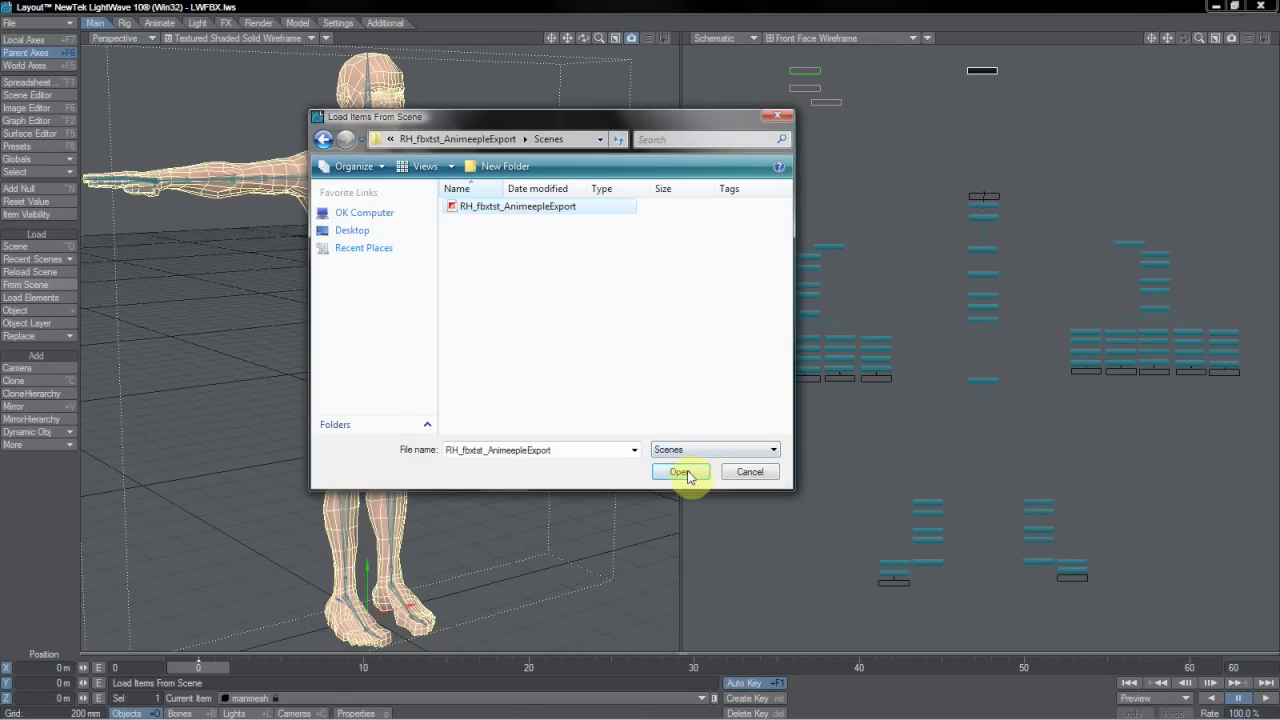
{"action": "left_click", "coordinate": [688, 472]}
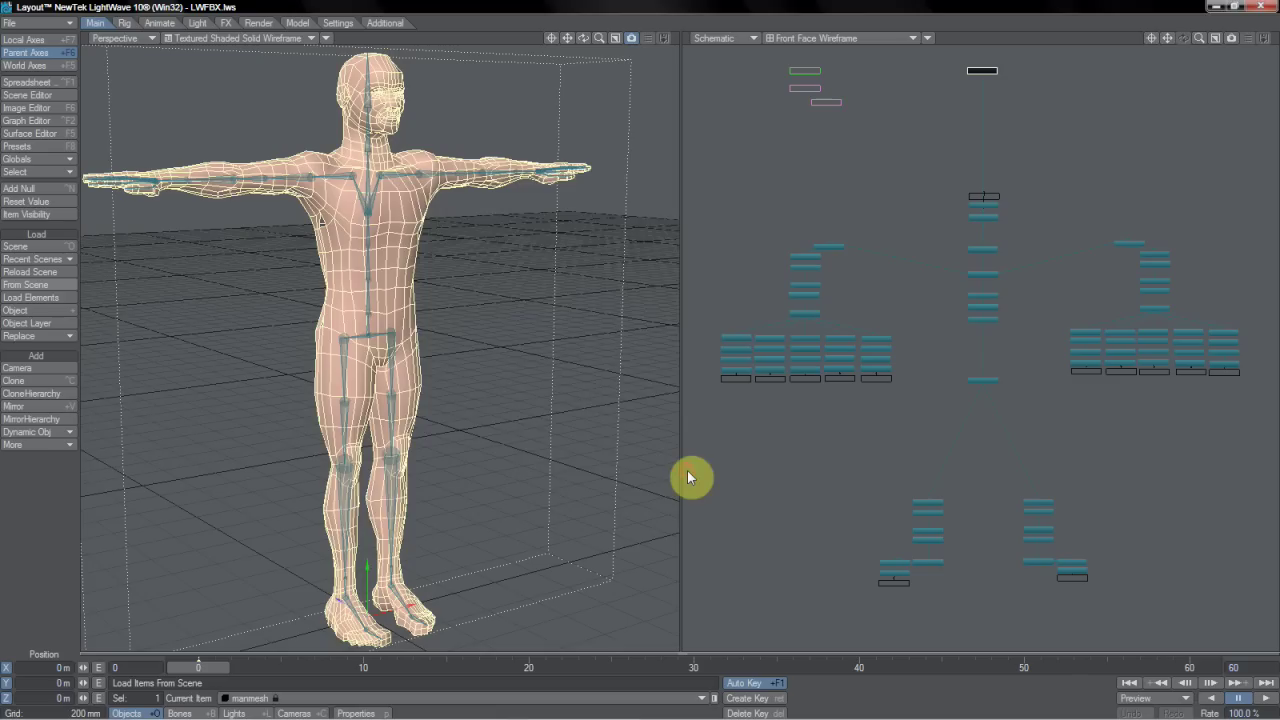
{"action": "left_click", "coordinate": [372, 492]}
{"action": "left_click", "coordinate": [652, 220]}
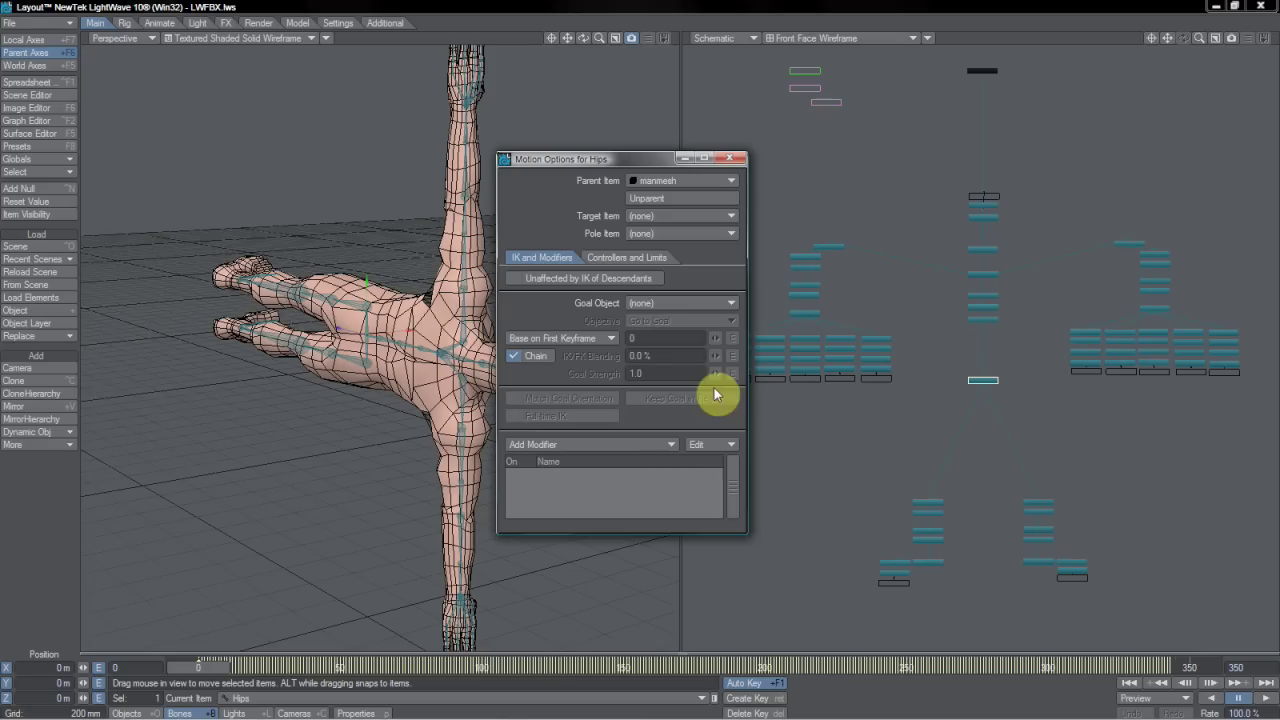
Step: Add a rotation order modifier to the Hips bone, set its order to ZYX, and play the animation
{"action": "left_click", "coordinate": [664, 443]}
{"action": "left_click", "coordinate": [664, 443]}
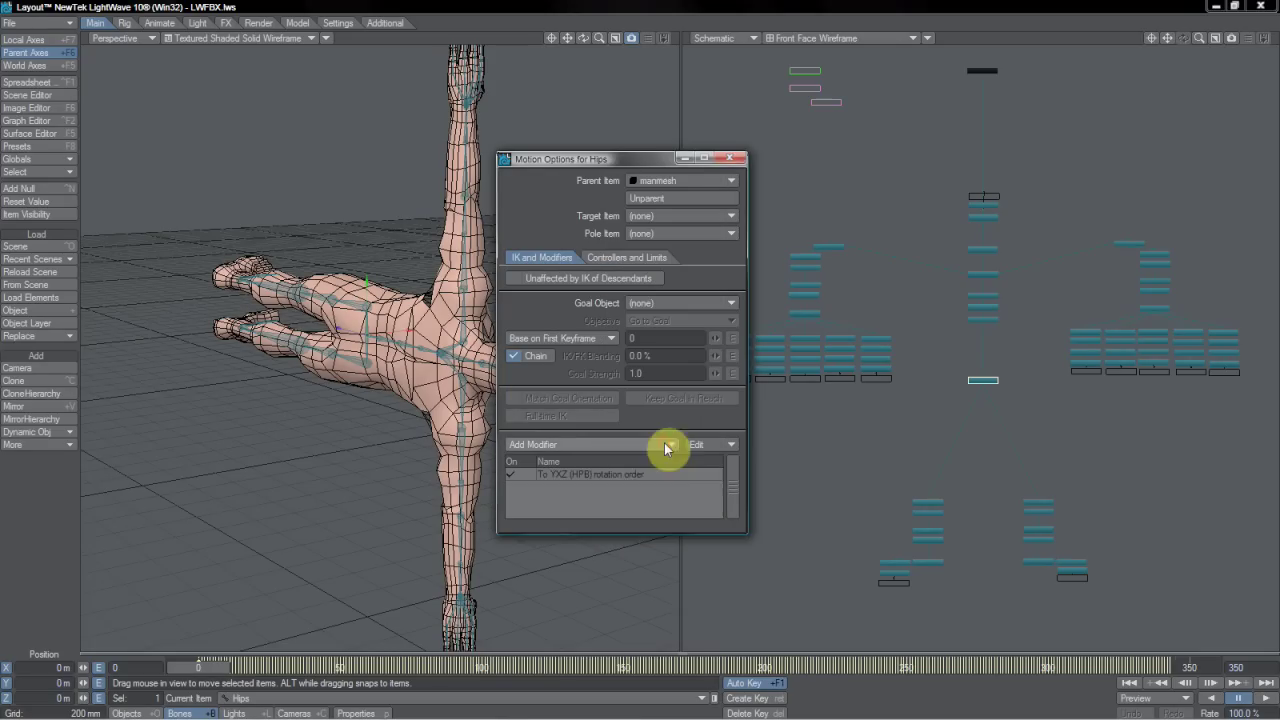
{"action": "left_click", "coordinate": [638, 473]}
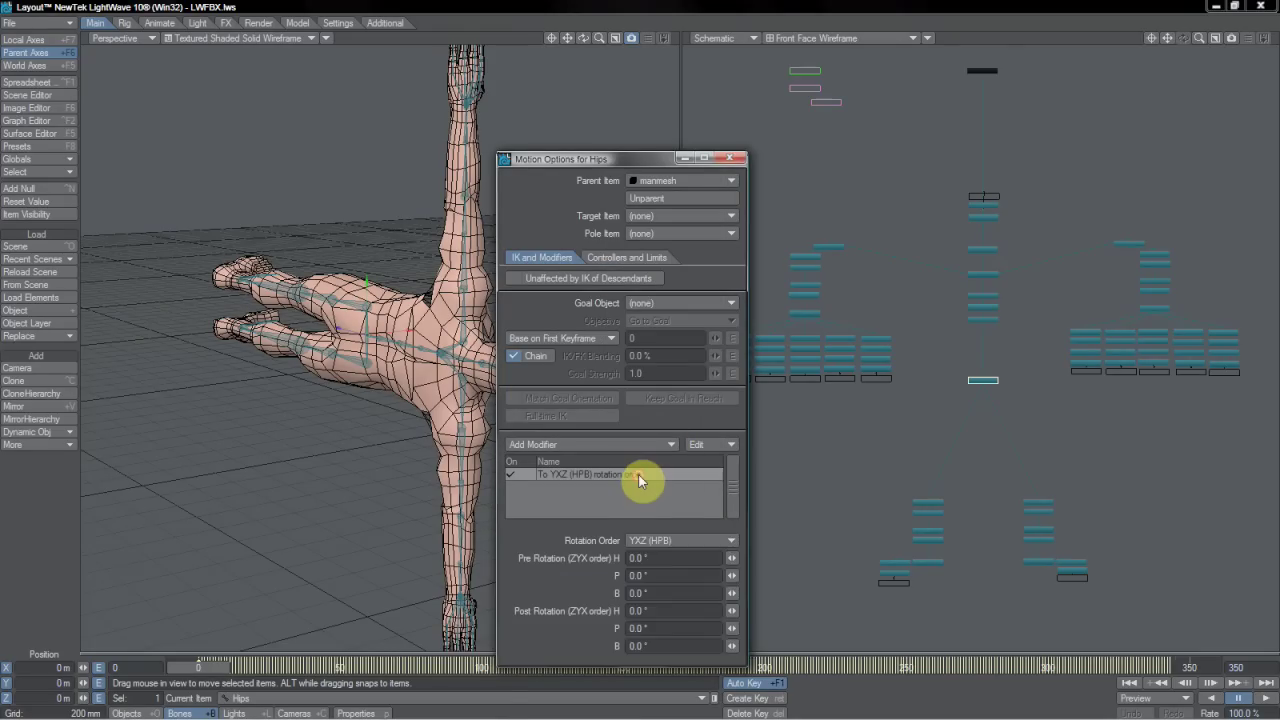
{"action": "left_click", "coordinate": [660, 543]}
{"action": "left_click", "coordinate": [664, 574]}
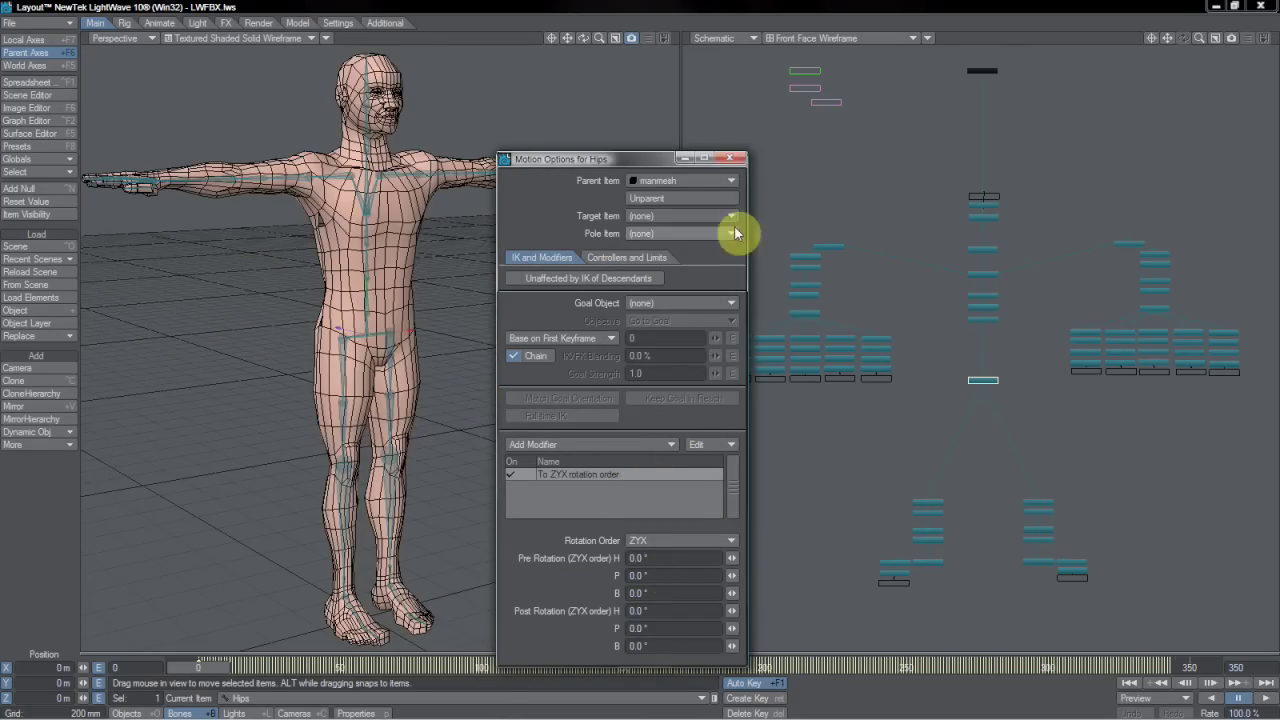
{"action": "left_click", "coordinate": [731, 158]}
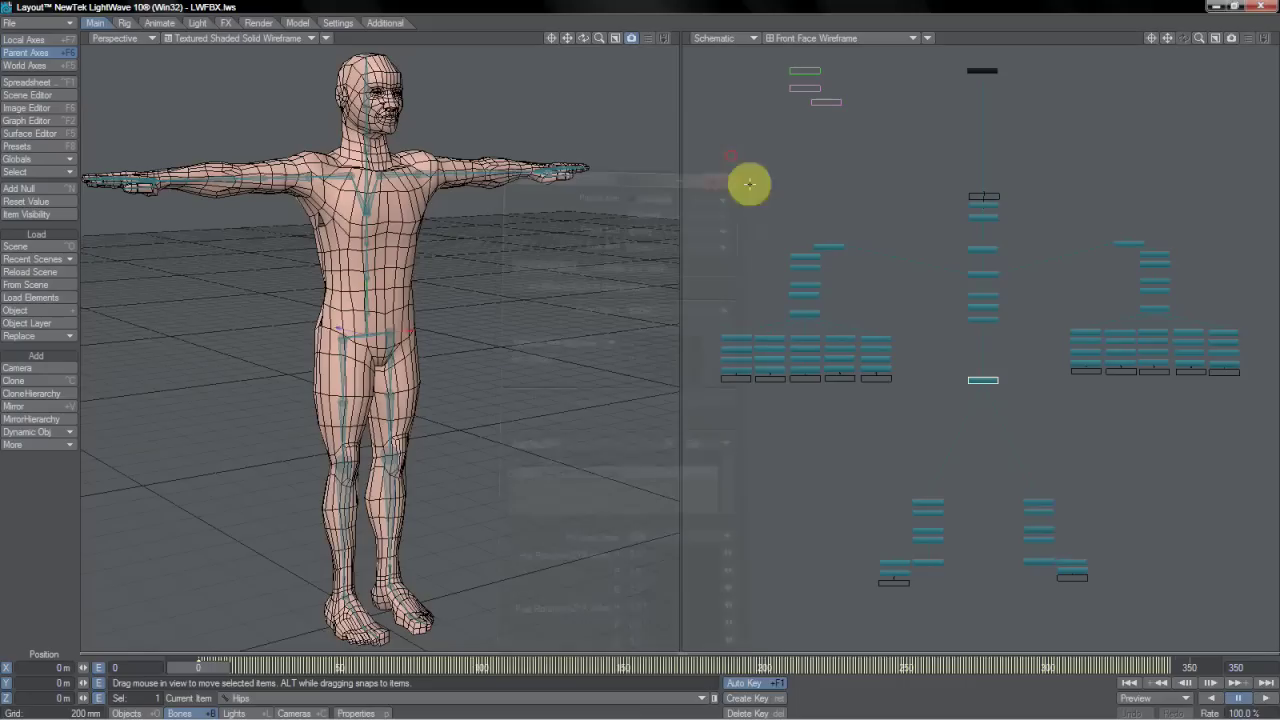
{"action": "left_click", "coordinate": [1264, 702]}
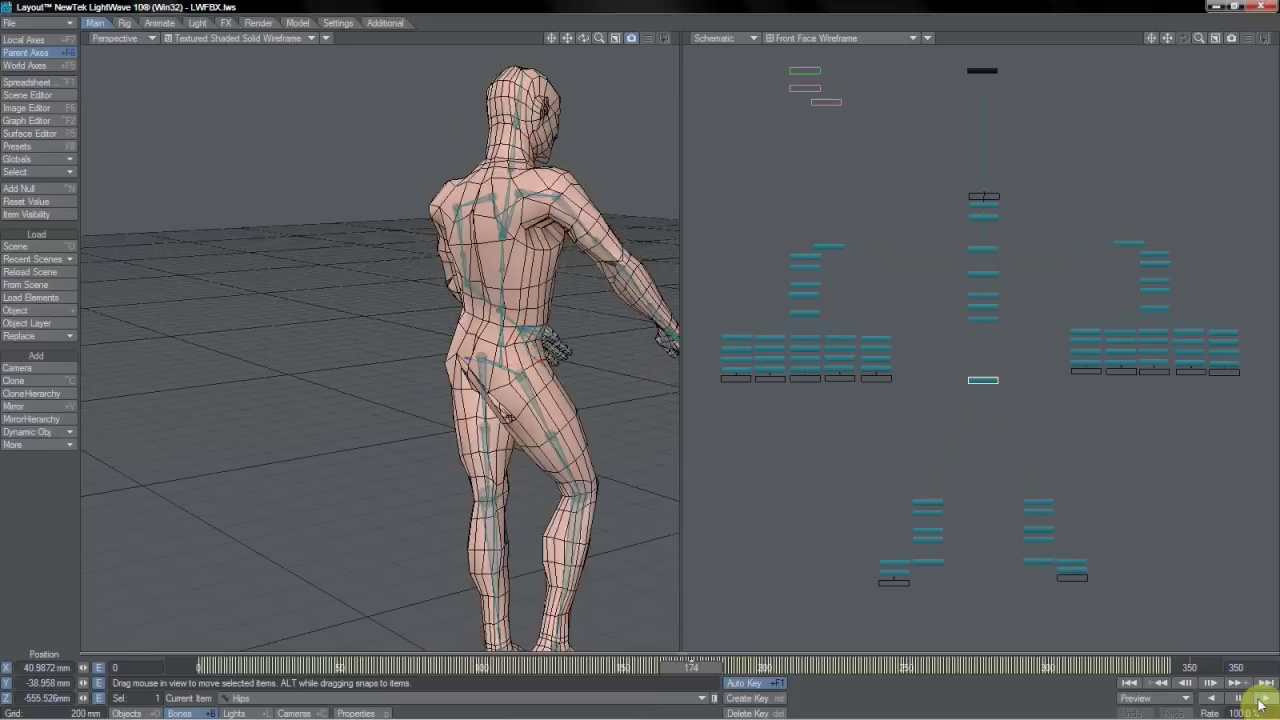
Step: Copy the ZYX rotation order modifier from the Hips bone's motion options and return to the first frame
{"action": "key", "text": "m"}
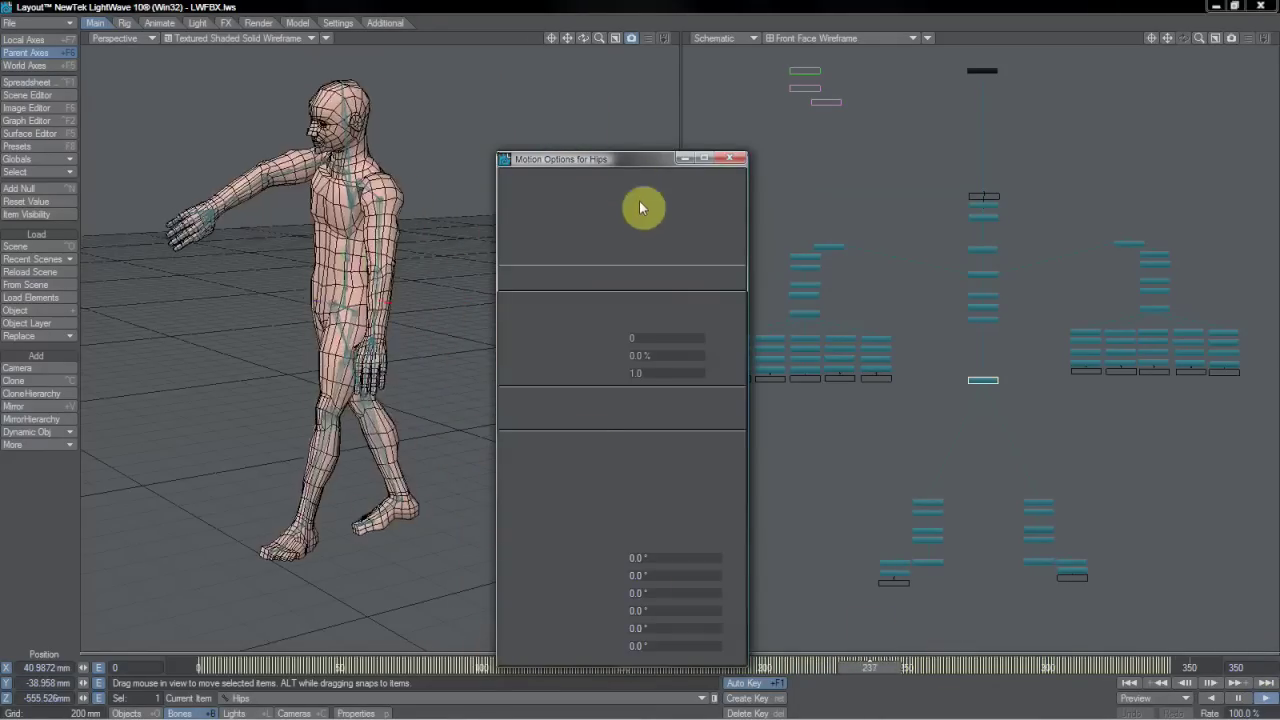
{"action": "left_click_drag", "start_coordinate": [626, 158], "coordinate": [792, 118]}
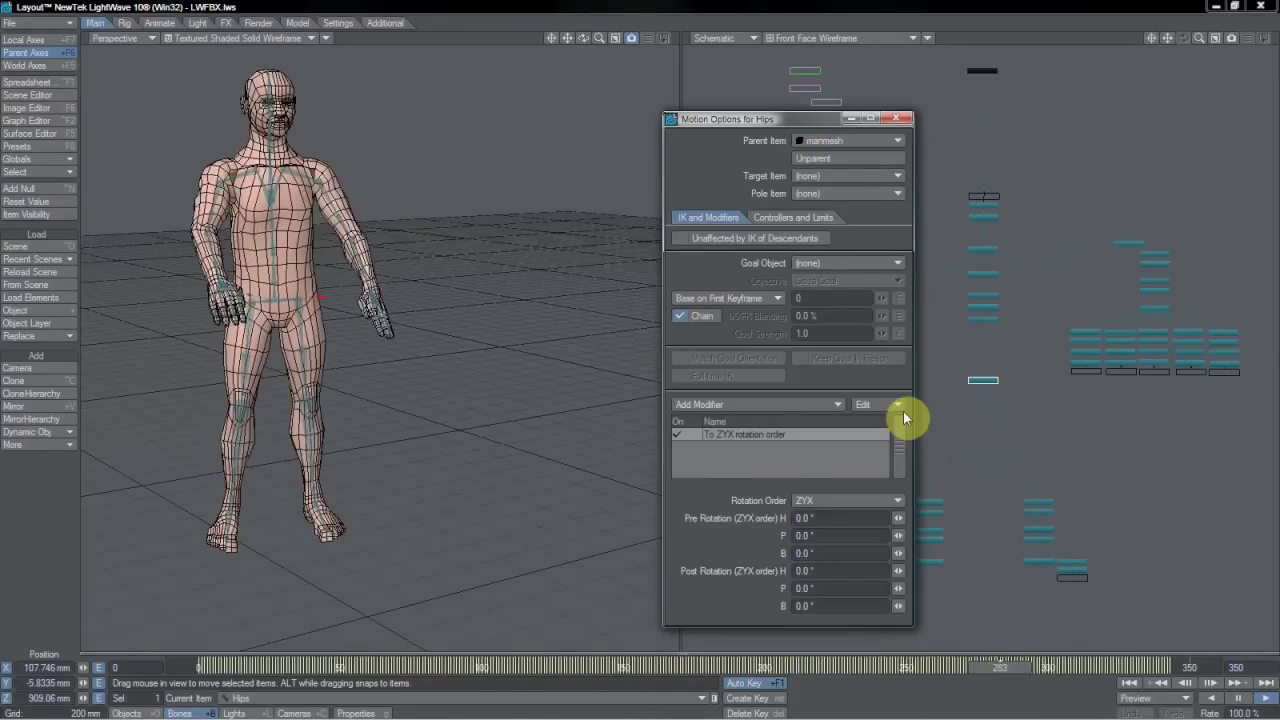
{"action": "right_click", "coordinate": [766, 433]}
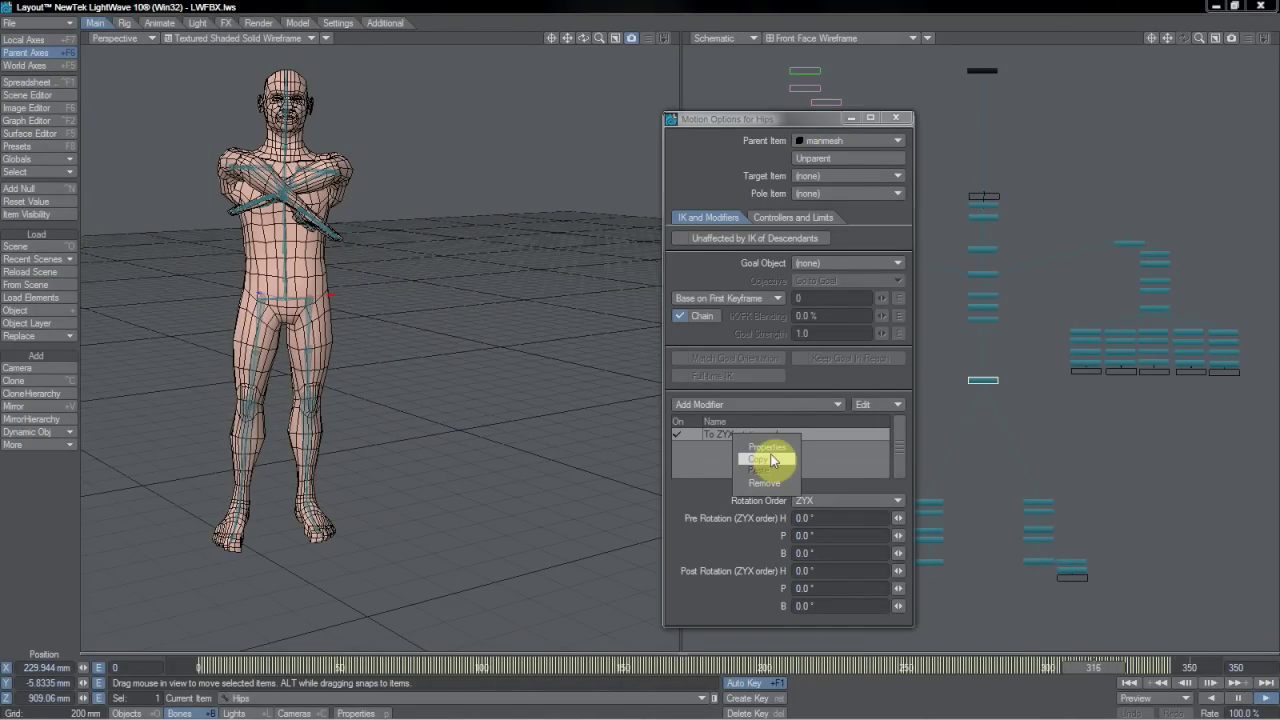
{"action": "left_click", "coordinate": [770, 462]}
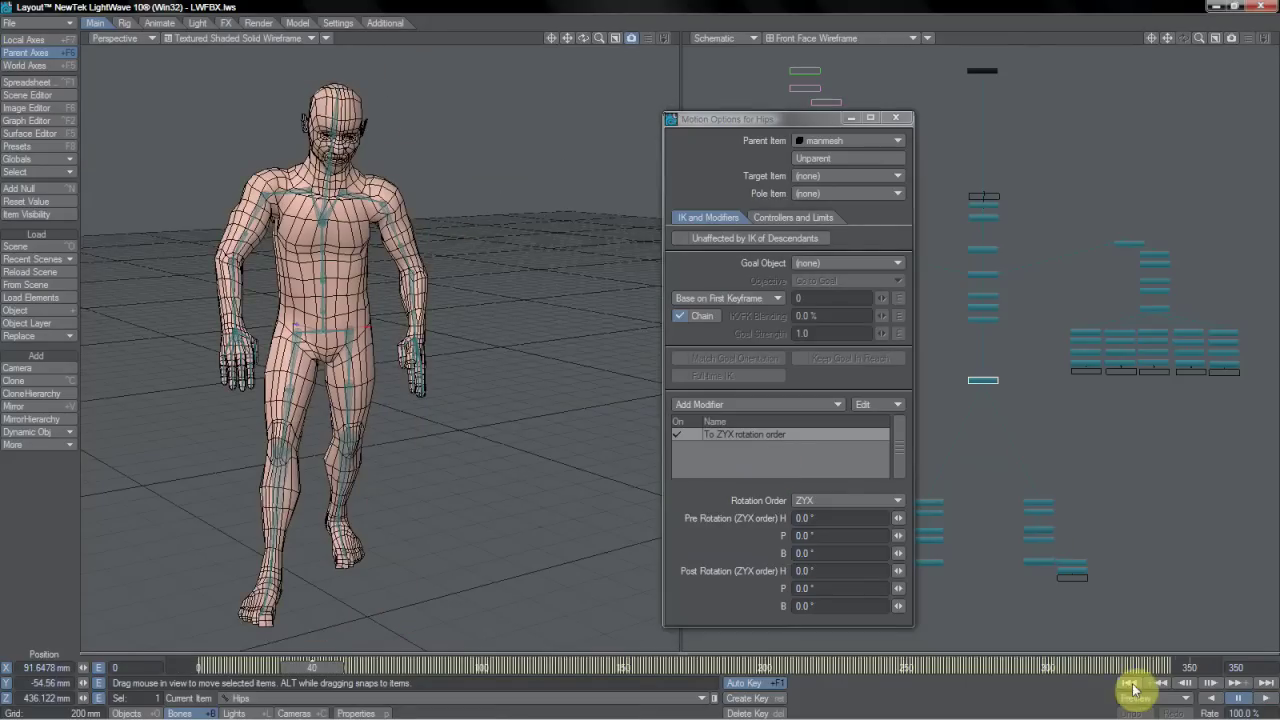
{"action": "left_click", "coordinate": [1130, 683]}
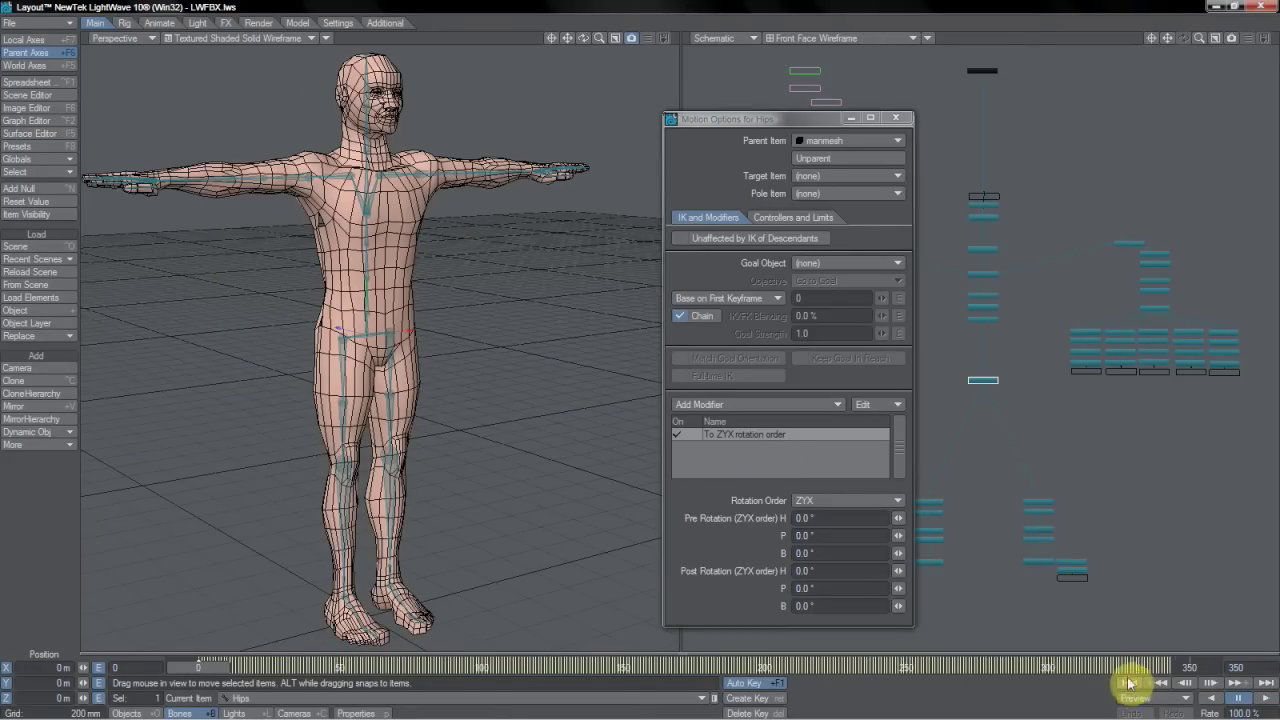
Step: Paste the ZYX rotation order modifier onto the left leg bones one by one, from LeftUpLeg down to the toes
{"action": "key", "text": "Down"}
{"action": "left_click", "coordinate": [894, 404]}
{"action": "left_click", "coordinate": [894, 406]}
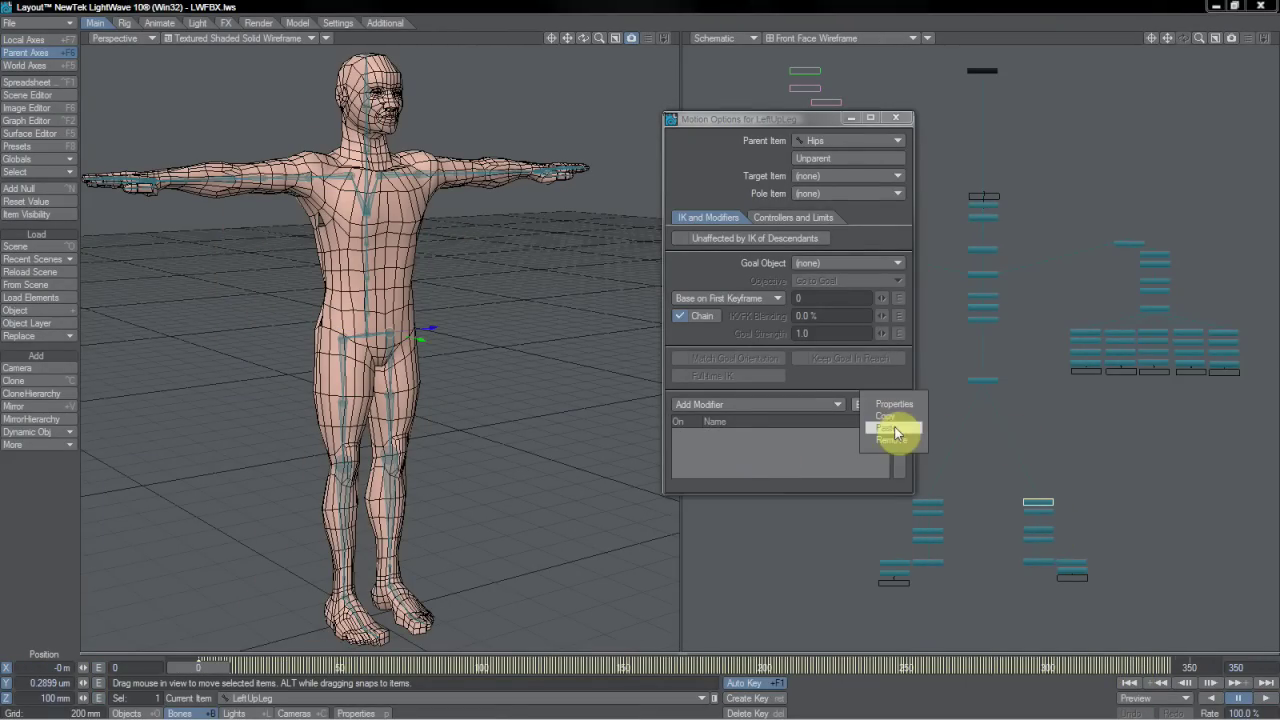
{"action": "key", "text": "Down"}
{"action": "key", "text": "Down"}
{"action": "key", "text": "Down"}
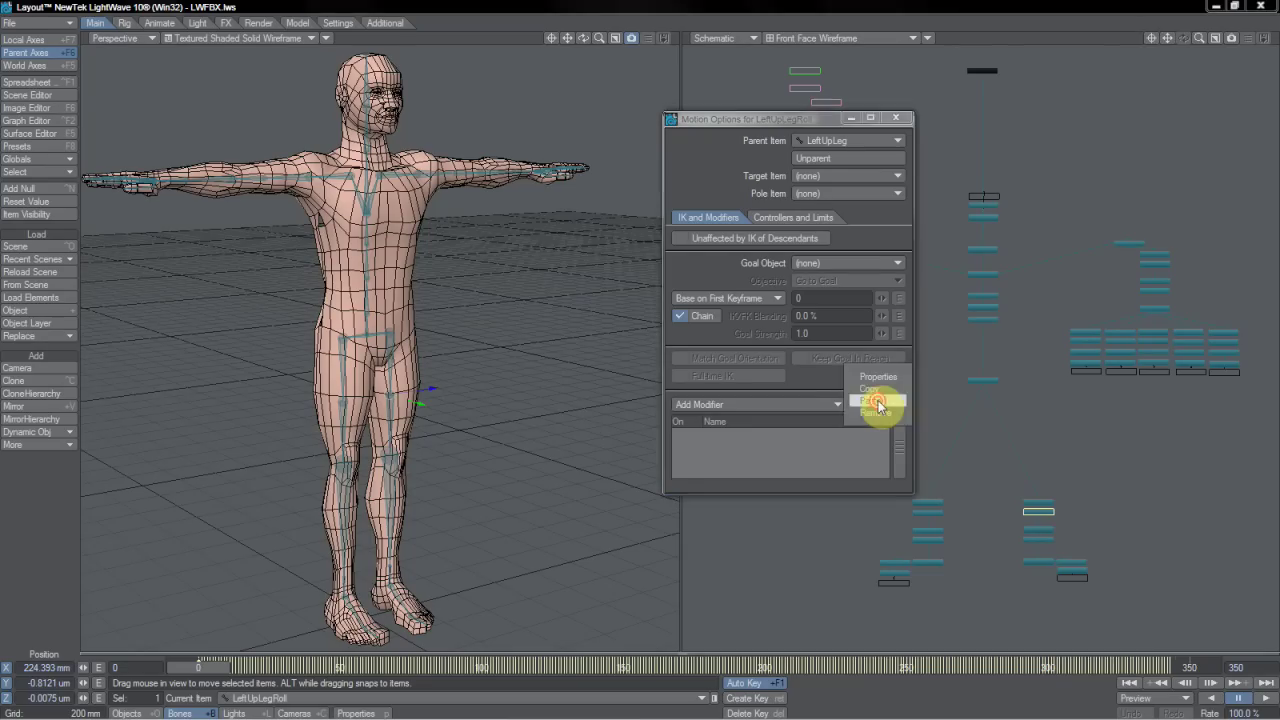
{"action": "key", "text": "Down"}
{"action": "key", "text": "Down"}
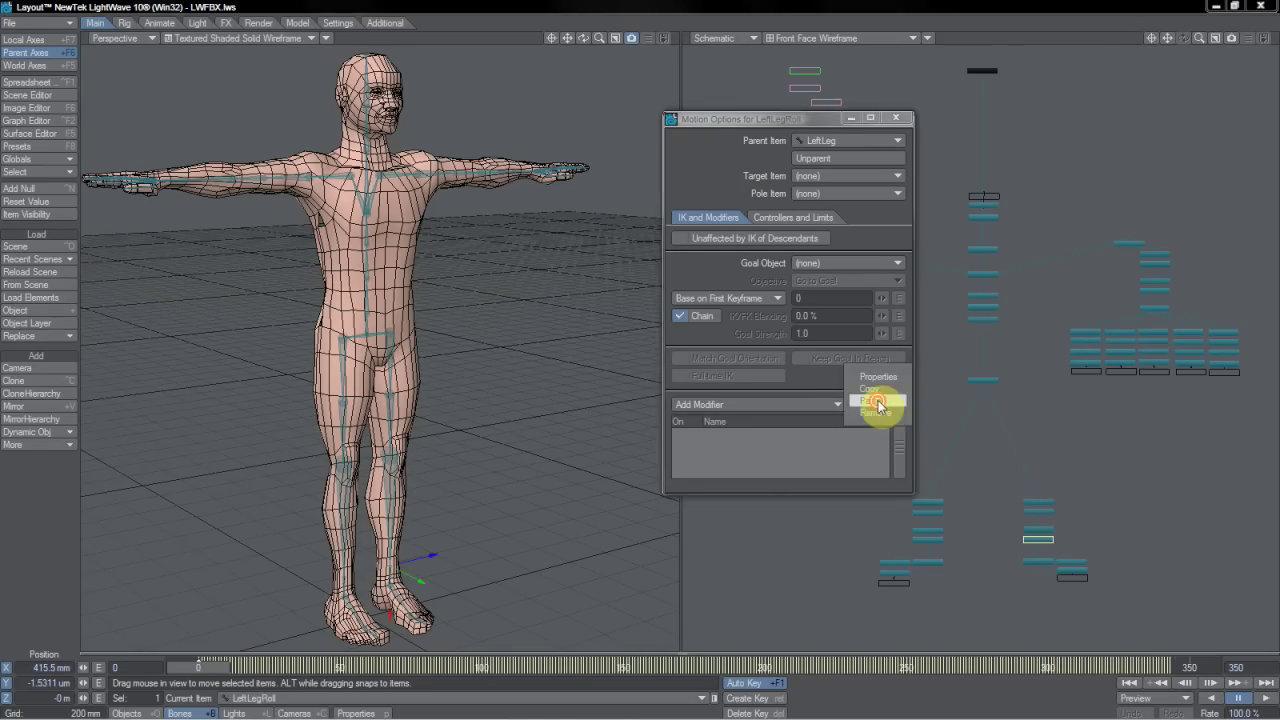
{"action": "key", "text": "Down"}
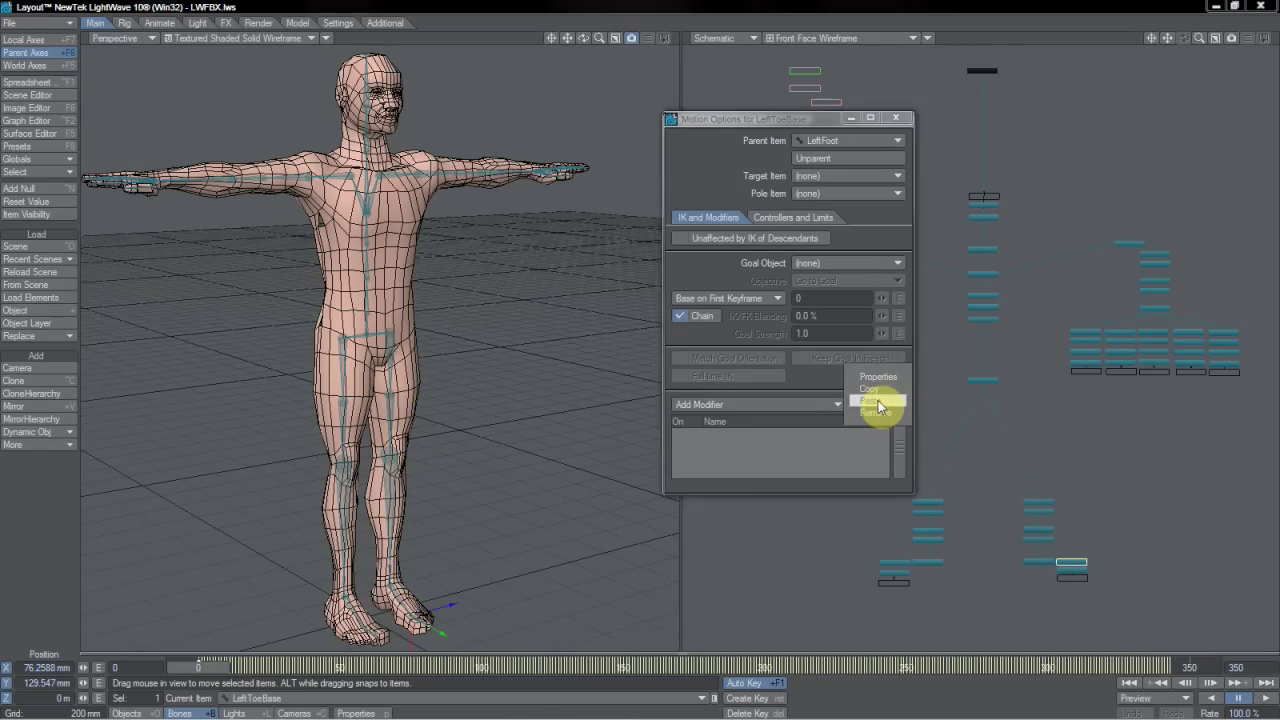
{"action": "key", "text": "Down"}
{"action": "key", "text": "Down"}
Step: Paste the ZYX rotation order modifier onto the right leg bones, starting from RightUpLeg
{"action": "key", "text": "Down"}
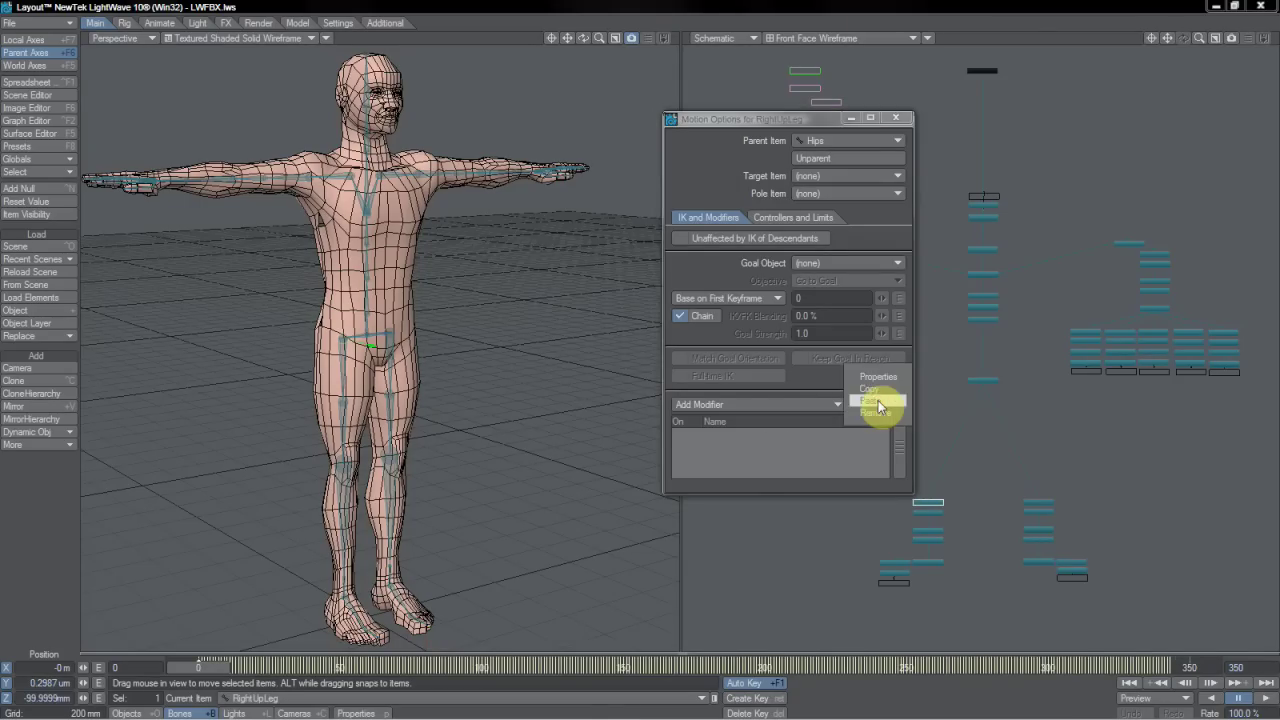
{"action": "key", "text": "Down"}
{"action": "key", "text": "Down"}
{"action": "key", "text": "Down"}
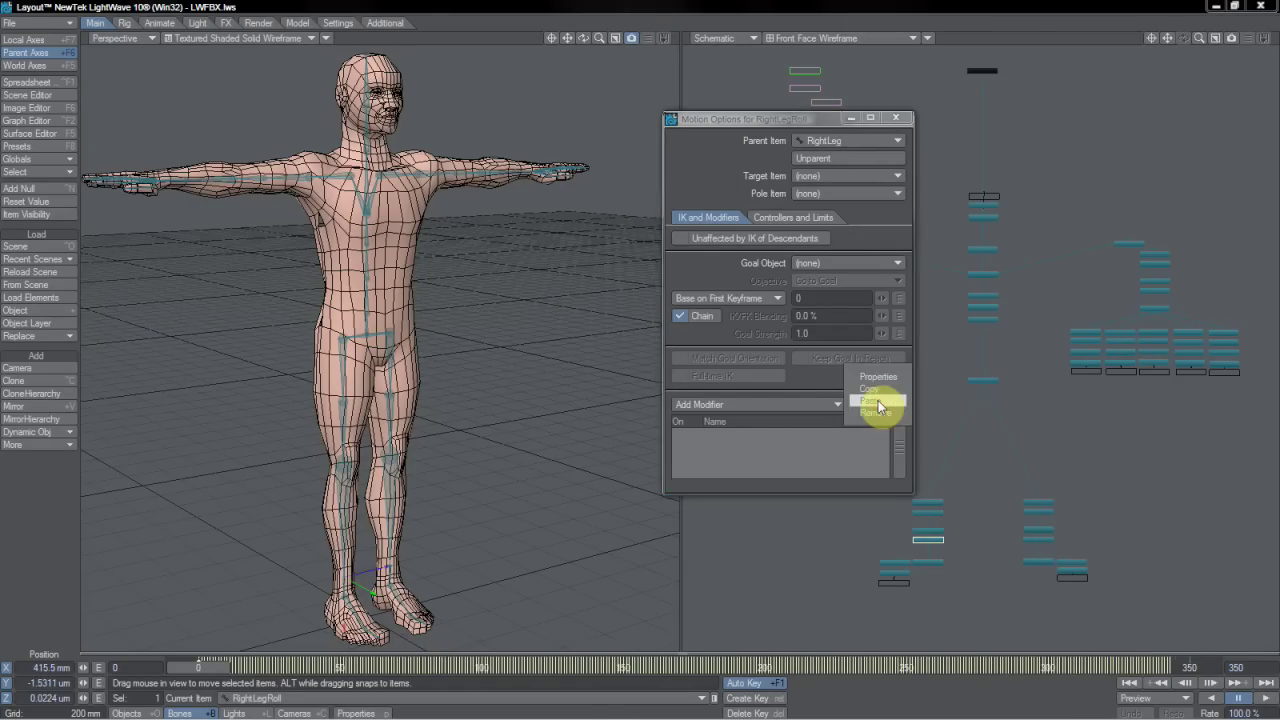
{"action": "key", "text": "Down"}
Step: Paste the ZYX rotation order modifier onto the spine bones, the Neck and the Head
{"action": "key", "text": "Down"}
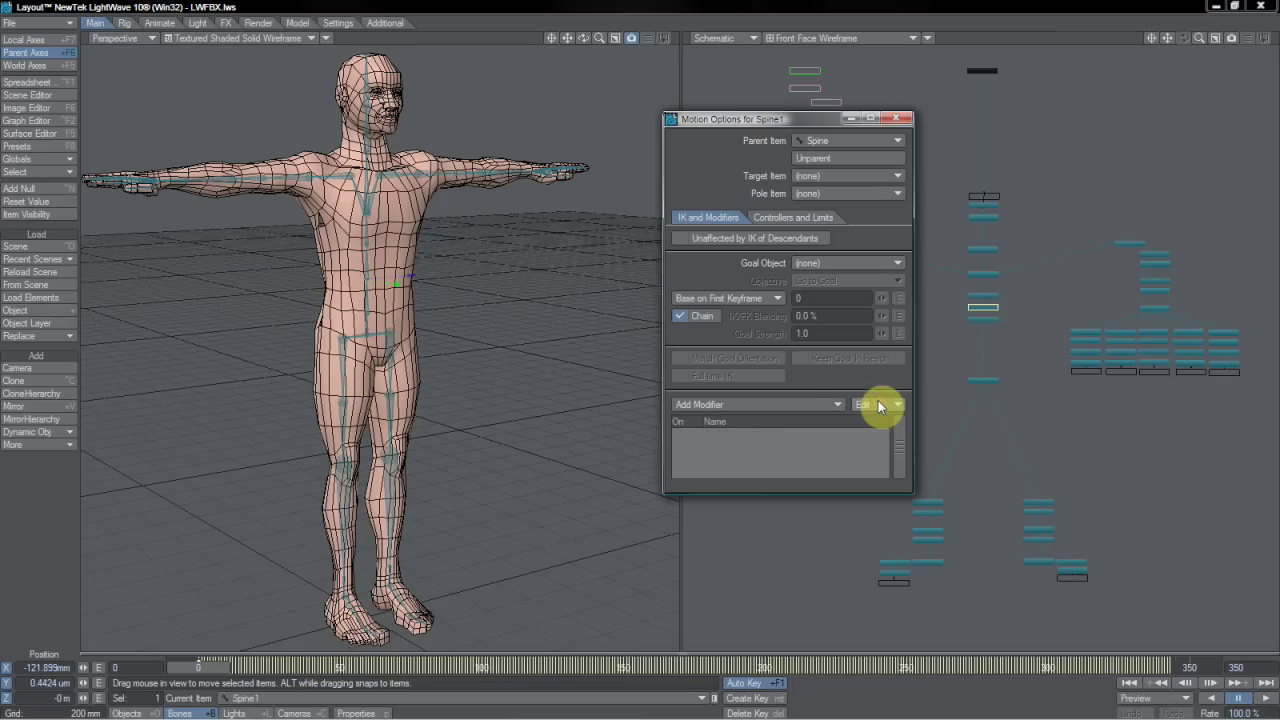
{"action": "key", "text": "Down"}
{"action": "key", "text": "Down"}
{"action": "key", "text": "Down"}
{"action": "key", "text": "Down"}
{"action": "key", "text": "Down"}
{"action": "key", "text": "Down"}
{"action": "key", "text": "Down"}
{"action": "key", "text": "Down"}
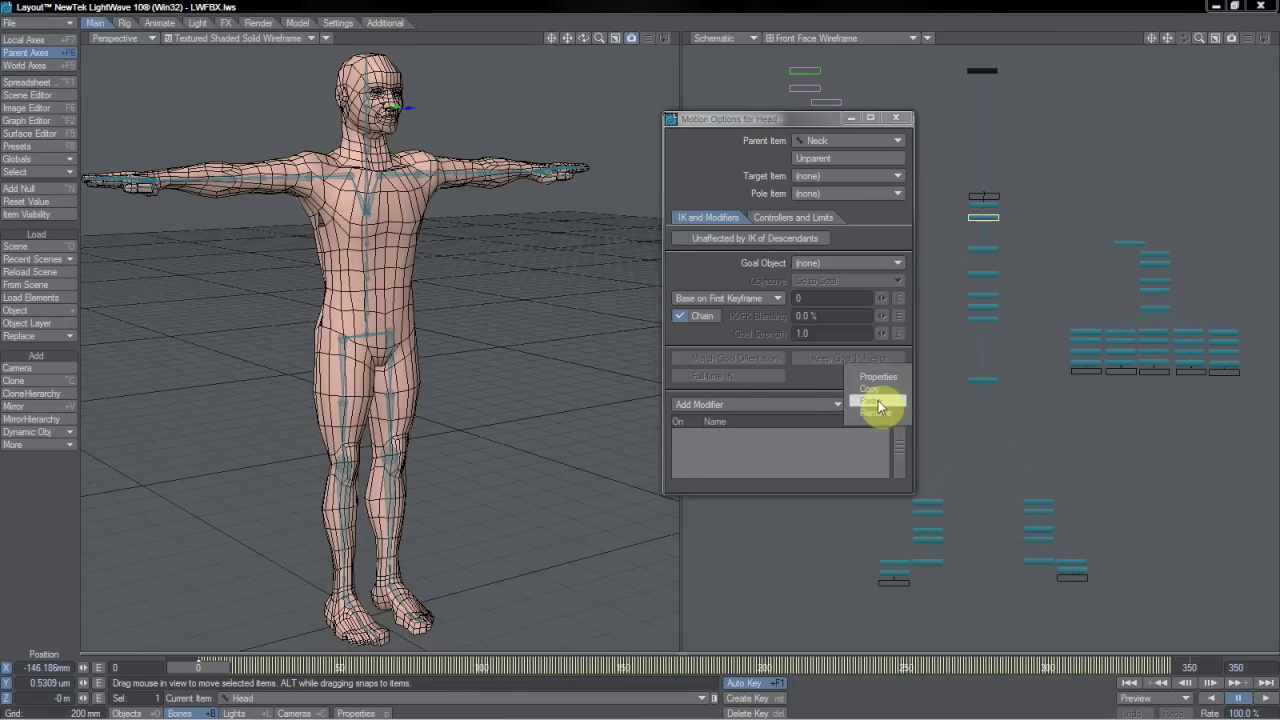
Step: Paste the ZYX rotation order modifier onto the left arm bones, from LeftShoulder to LeftHand, and close the motion options
{"action": "key", "text": "Down"}
{"action": "key", "text": "Down"}
{"action": "key", "text": "Down"}
{"action": "key", "text": "Down"}
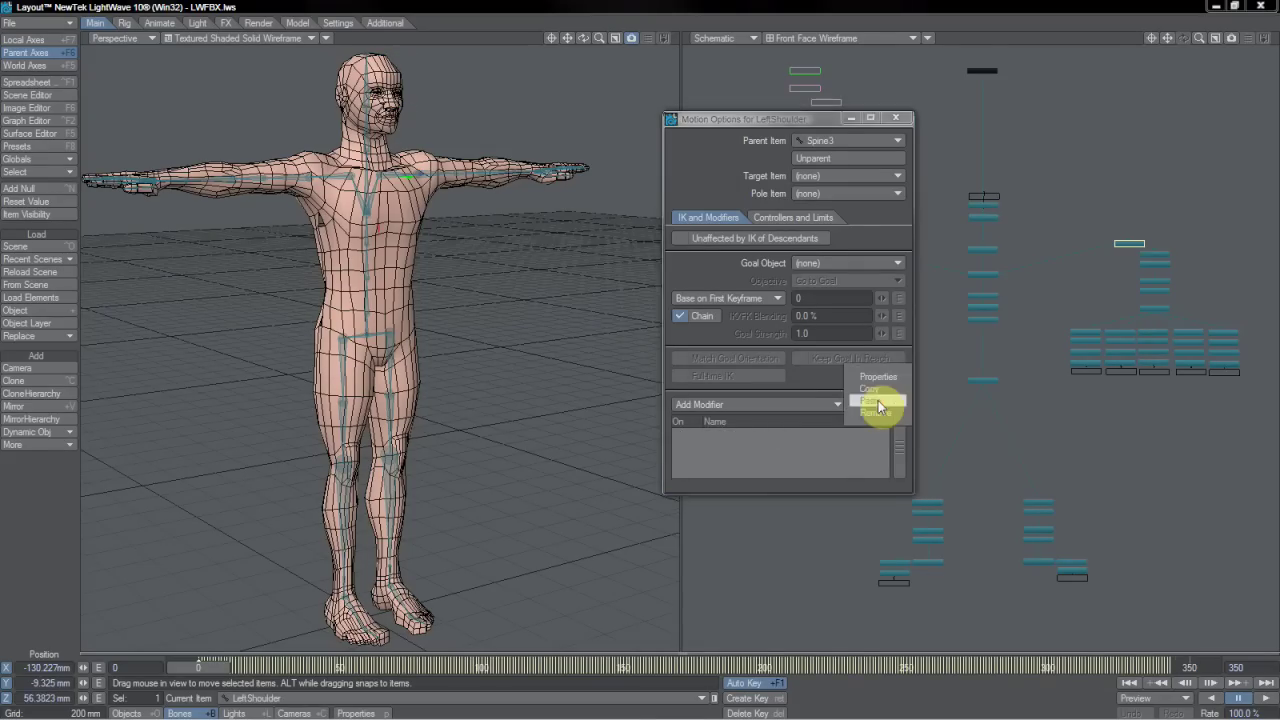
{"action": "key", "text": "Down"}
{"action": "key", "text": "Down"}
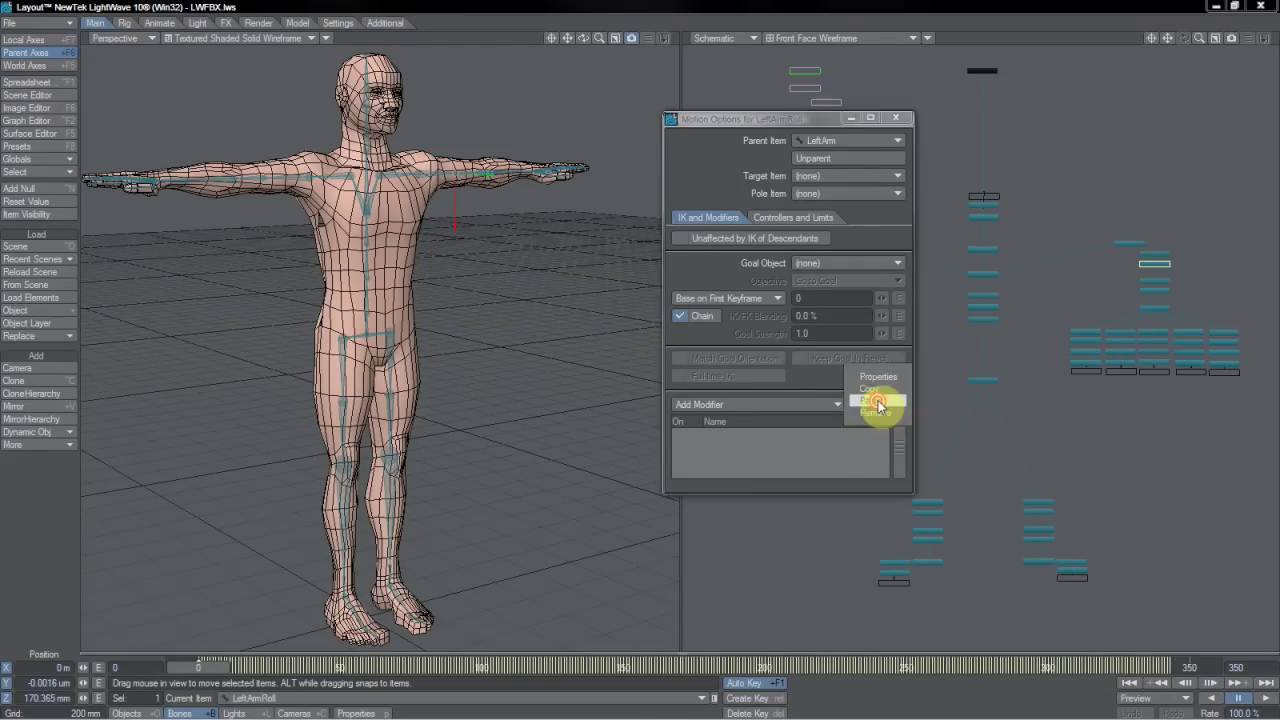
{"action": "left_click", "coordinate": [878, 404]}
{"action": "key", "text": "Down"}
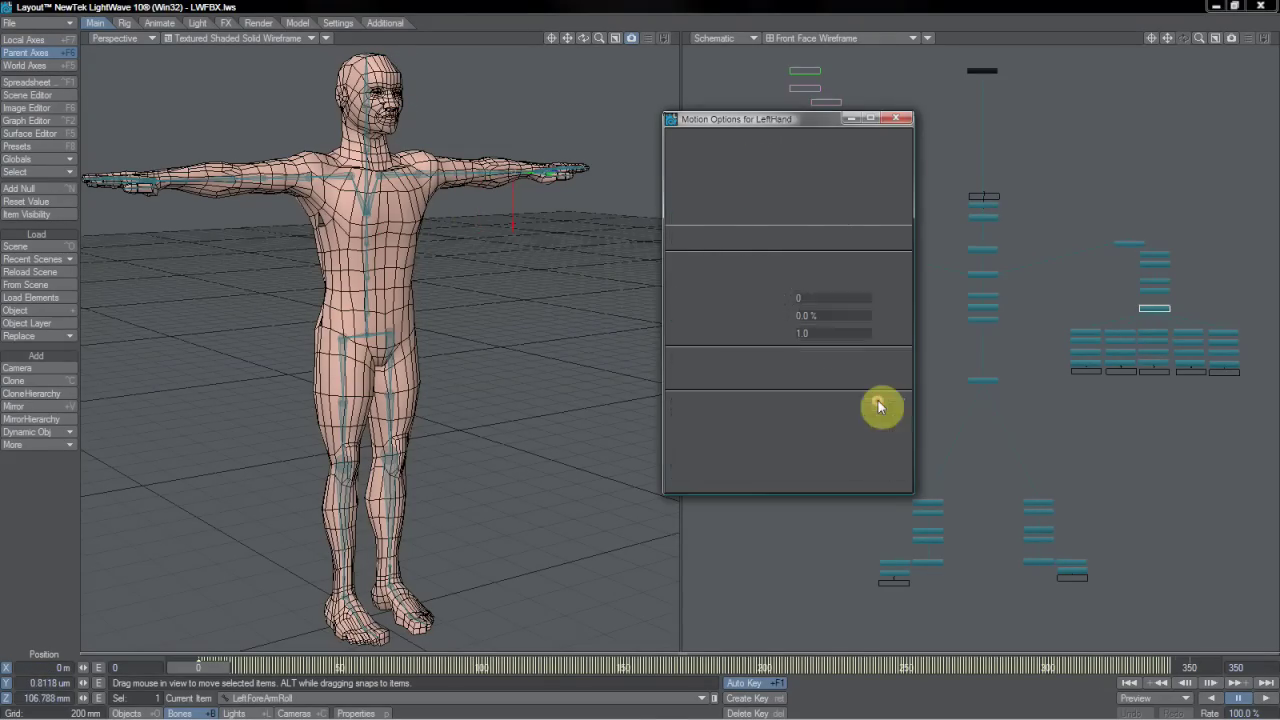
{"action": "left_click", "coordinate": [879, 404]}
{"action": "key", "text": "Down"}
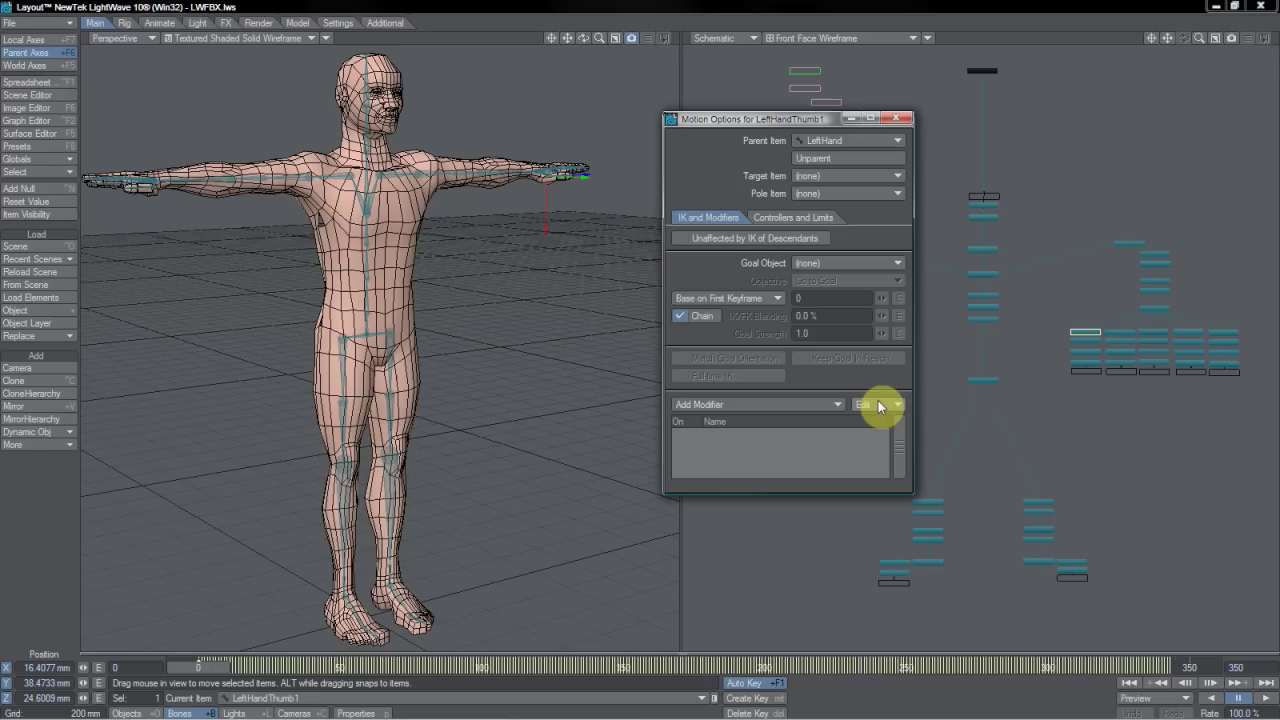
{"action": "left_click", "coordinate": [907, 118]}
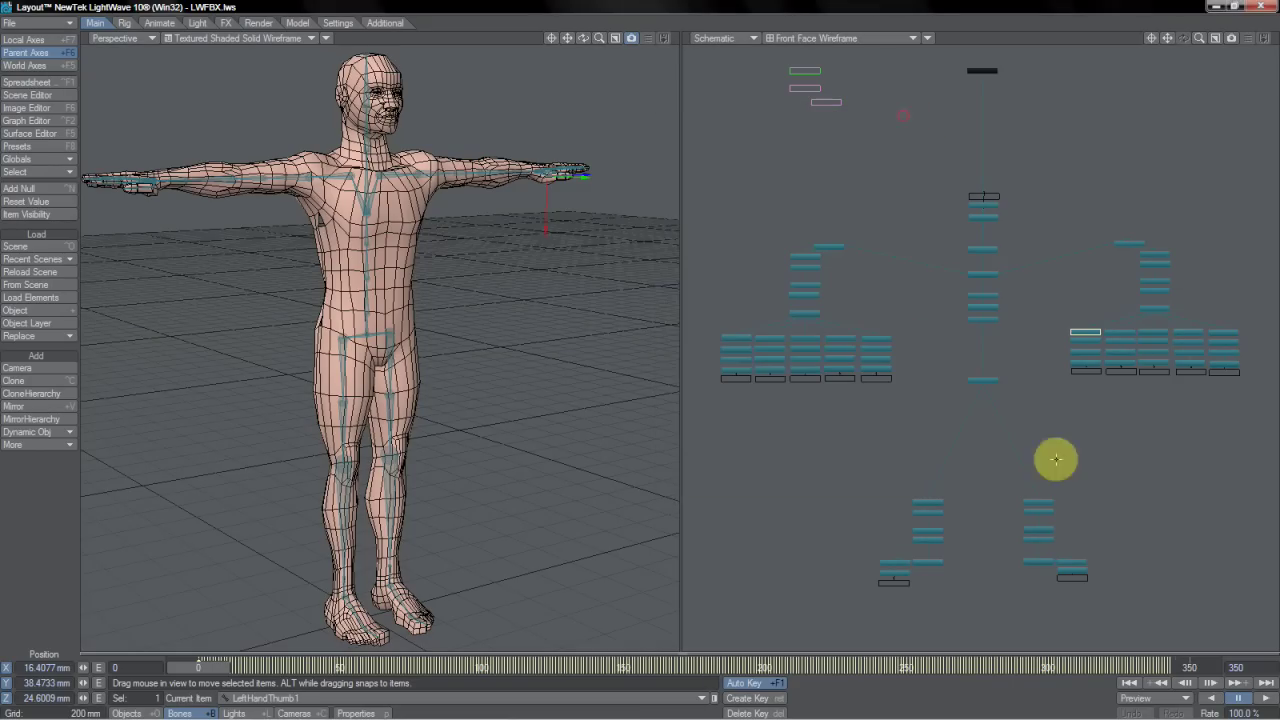
Step: Play the manmesh animation to check the motion and return to the first frame
{"action": "left_click", "coordinate": [1268, 699]}
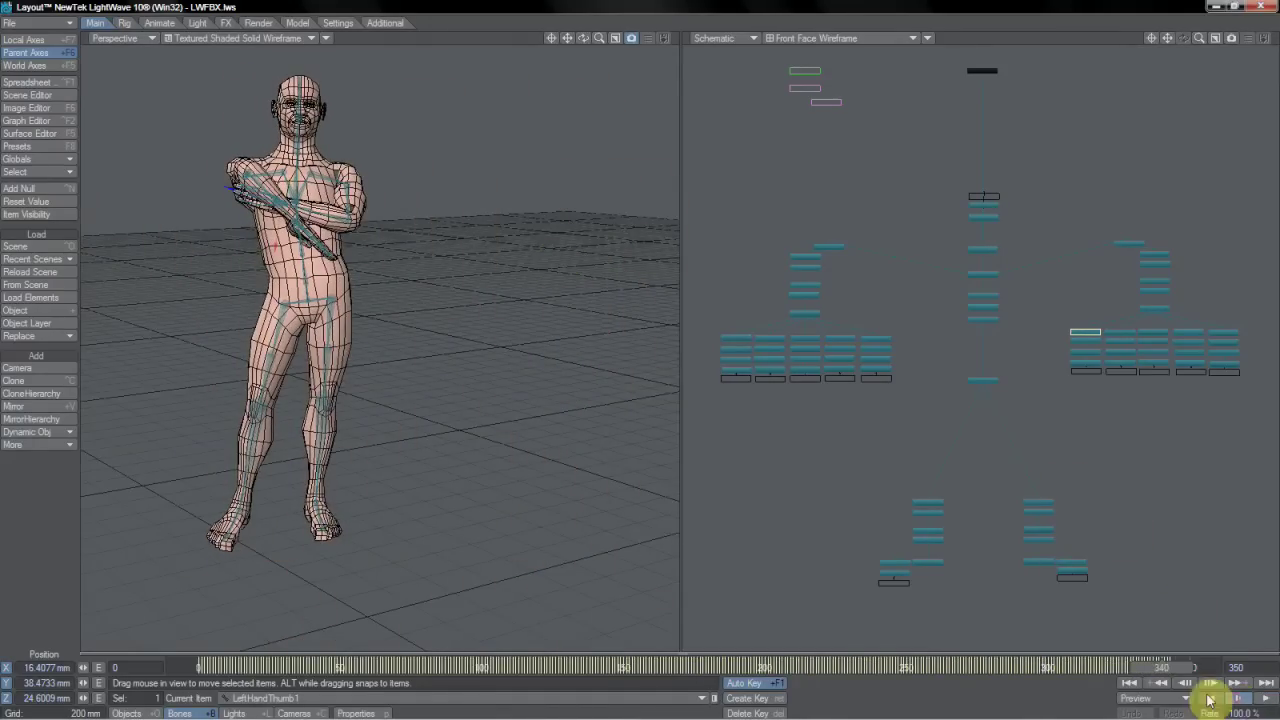
{"action": "left_click", "coordinate": [1130, 684]}
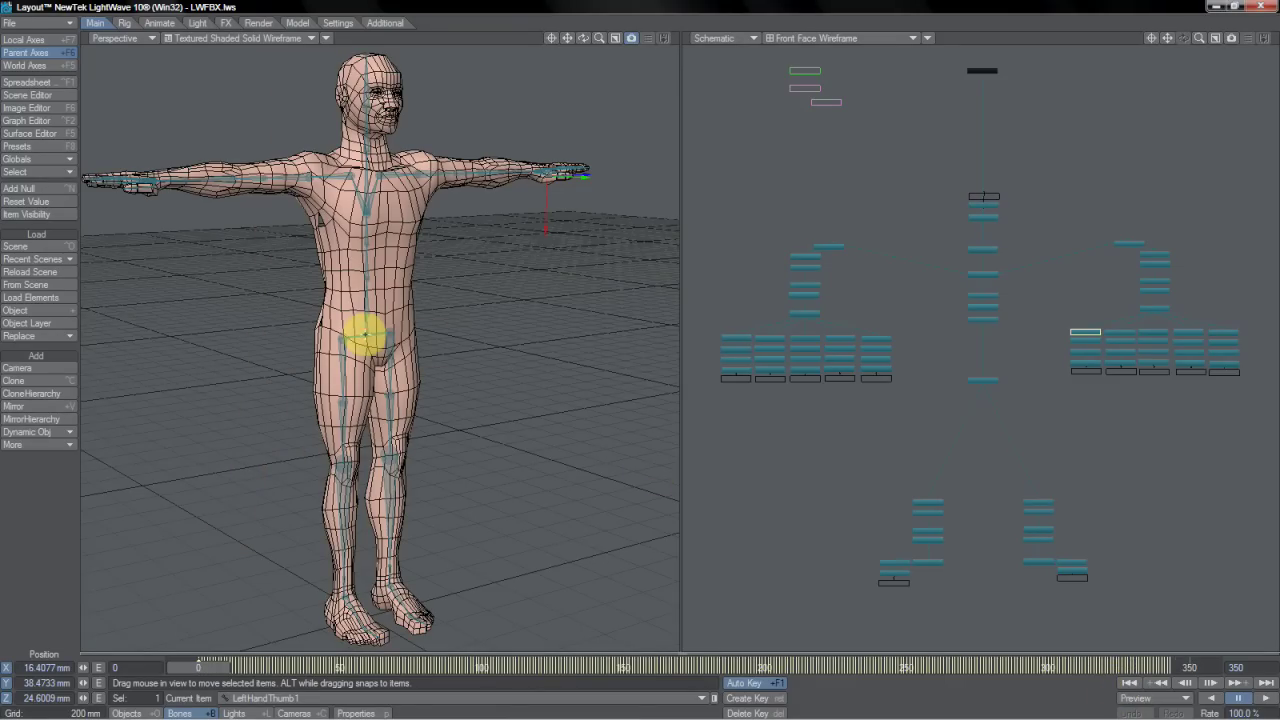
Step: Disable the Hips bone's ZYX rotation order modifier to compare the pose, and enable it again
{"action": "left_click", "coordinate": [365, 335]}
{"action": "key", "text": "m"}
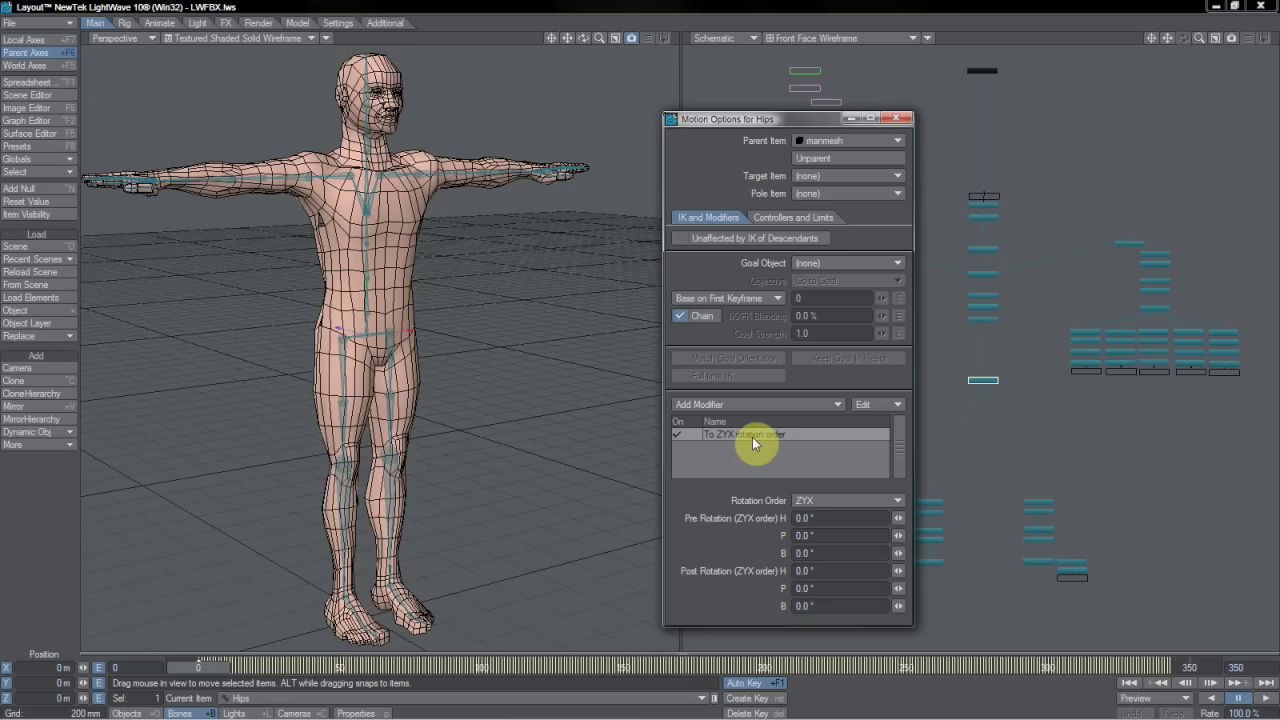
{"action": "left_click", "coordinate": [678, 434]}
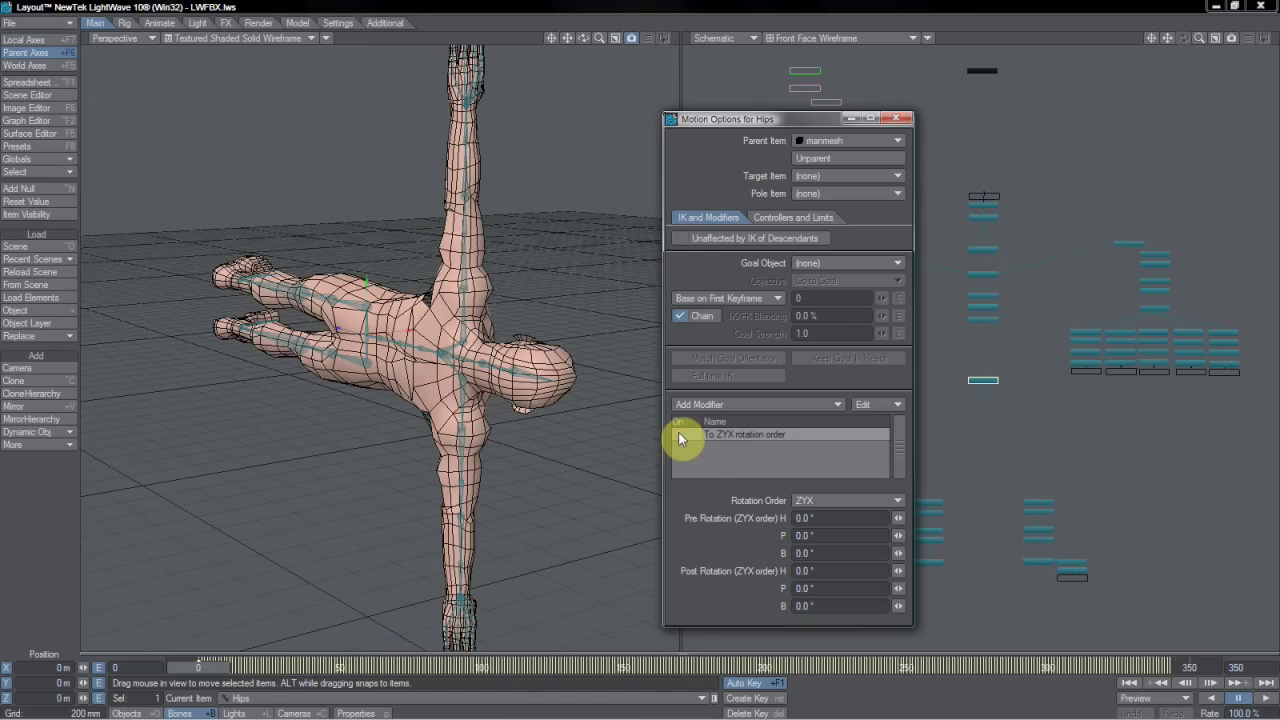
{"action": "left_click", "coordinate": [679, 436]}
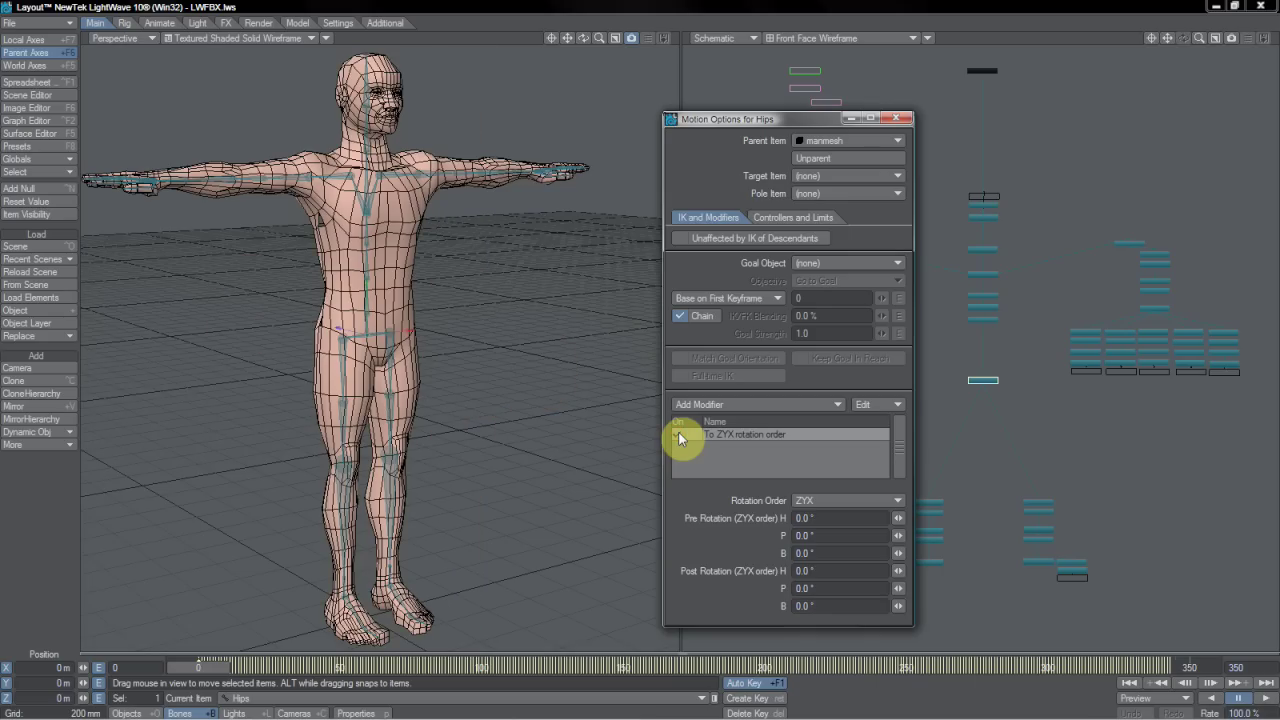